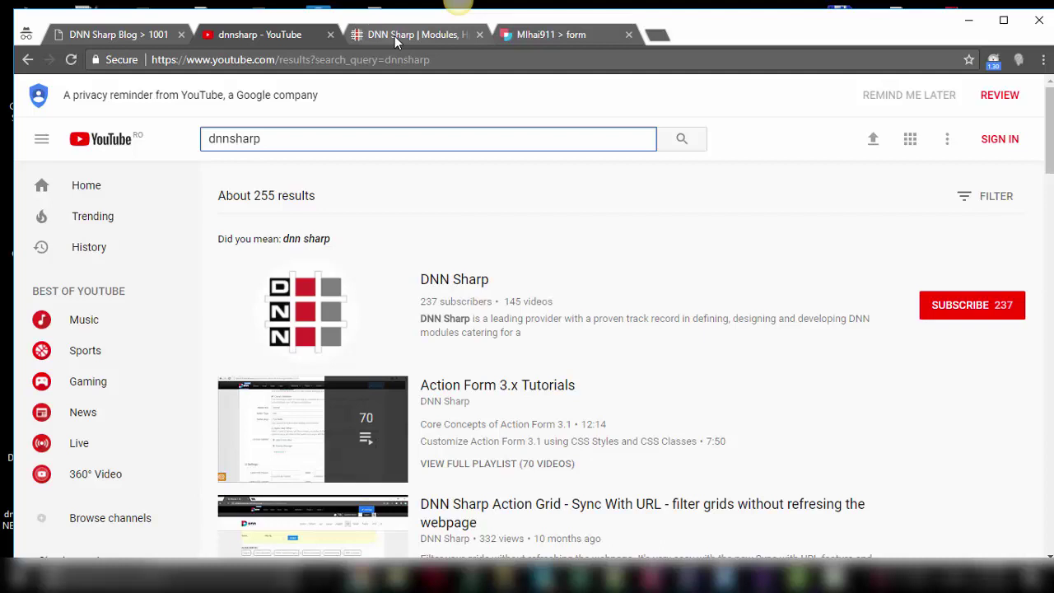
Switch from the YouTube 'dnnsharp' search results to the dnnsharp.com tab.
{"action": "left_click", "coordinate": [394, 35]}
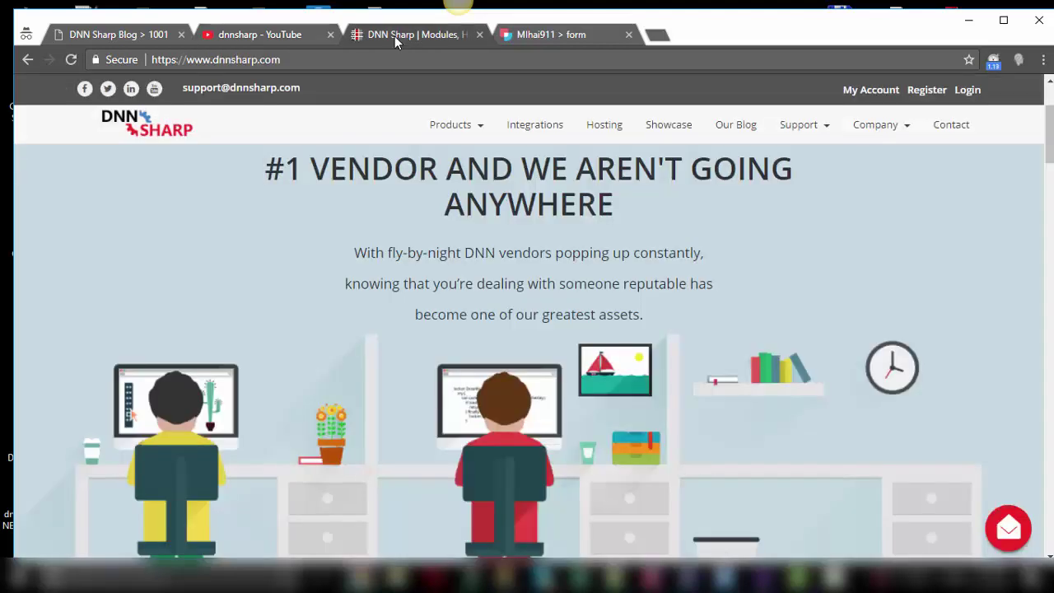
Open the Social Media Integration add-on page ($69.95, version 1.0.0) from the Integrations catalogue.
{"action": "left_click", "coordinate": [548, 134]}
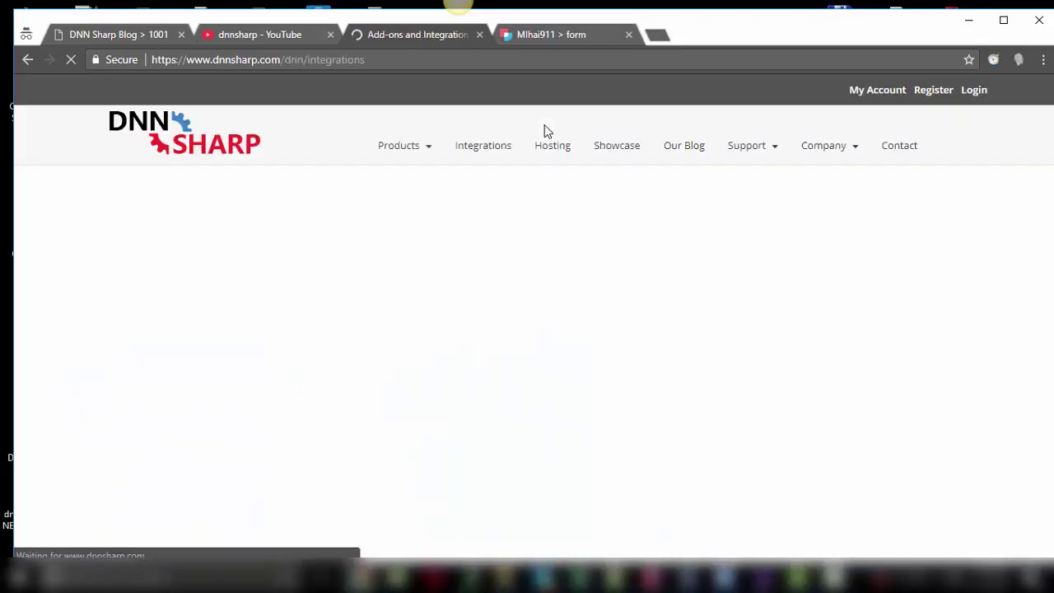
{"action": "scroll", "coordinate": [514, 384], "scroll_direction": "down", "scroll_amount": 5}
{"action": "scroll", "coordinate": [514, 372], "scroll_direction": "down", "scroll_amount": 13}
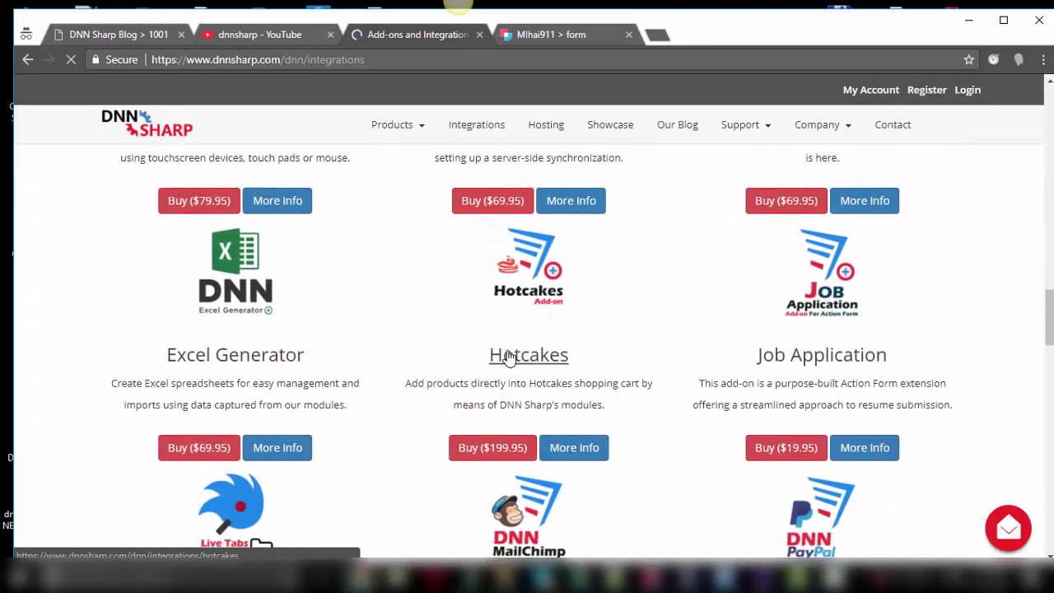
{"action": "scroll", "coordinate": [508, 358], "scroll_direction": "down", "scroll_amount": 10}
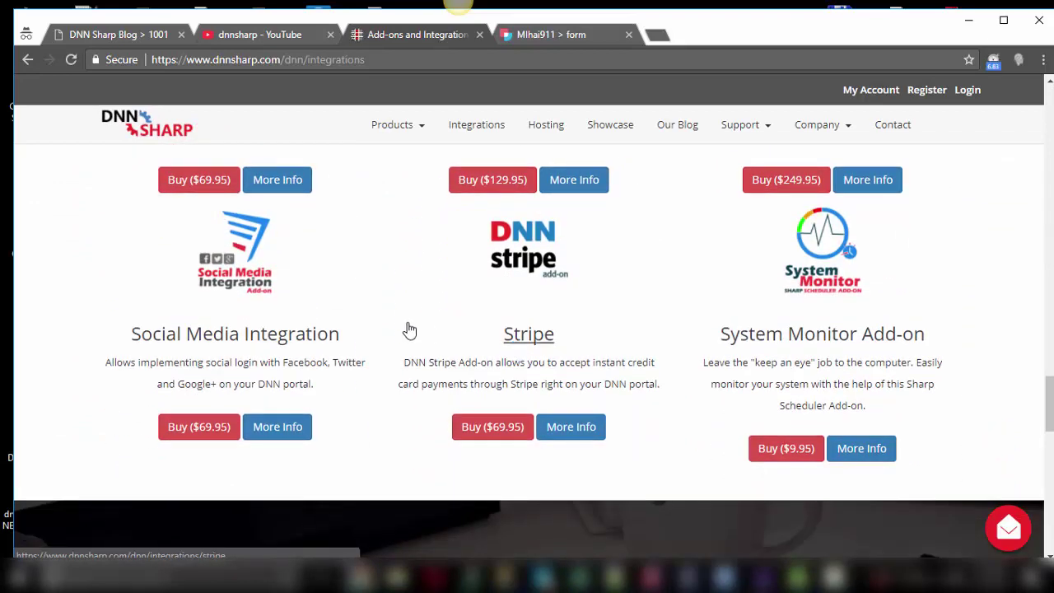
{"action": "left_click", "coordinate": [243, 288]}
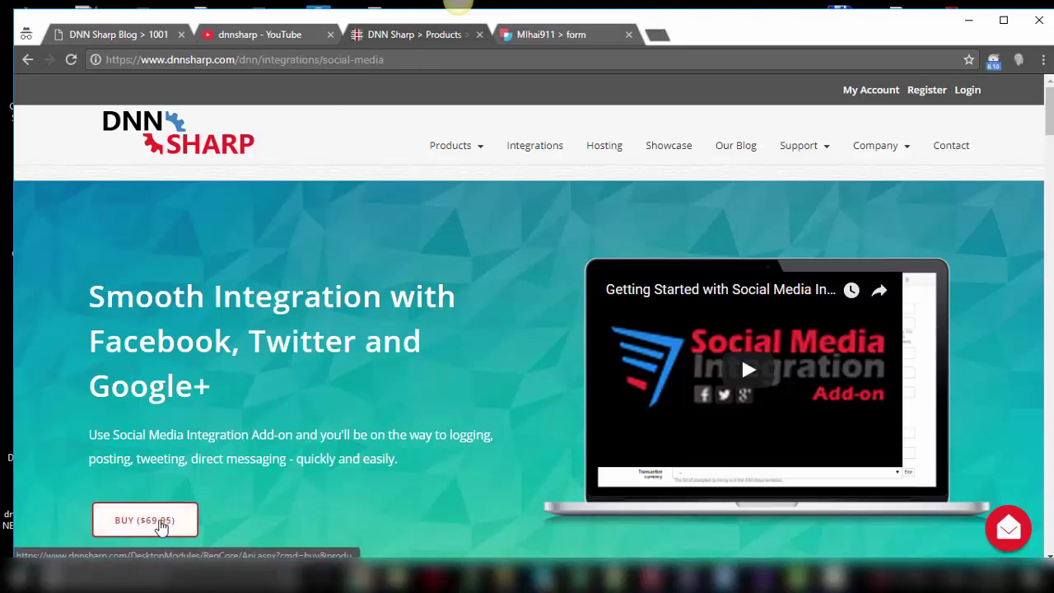
{"action": "scroll", "coordinate": [206, 511], "scroll_direction": "down", "scroll_amount": 1}
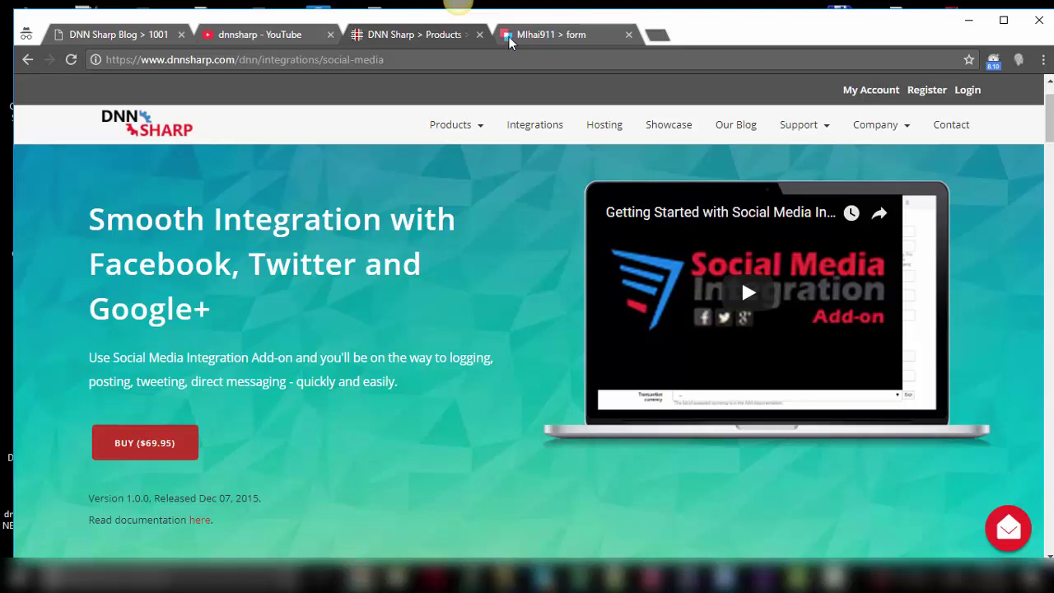
Open the form's Manage Form page in a new tab and switch to it.
{"action": "left_click", "coordinate": [559, 38]}
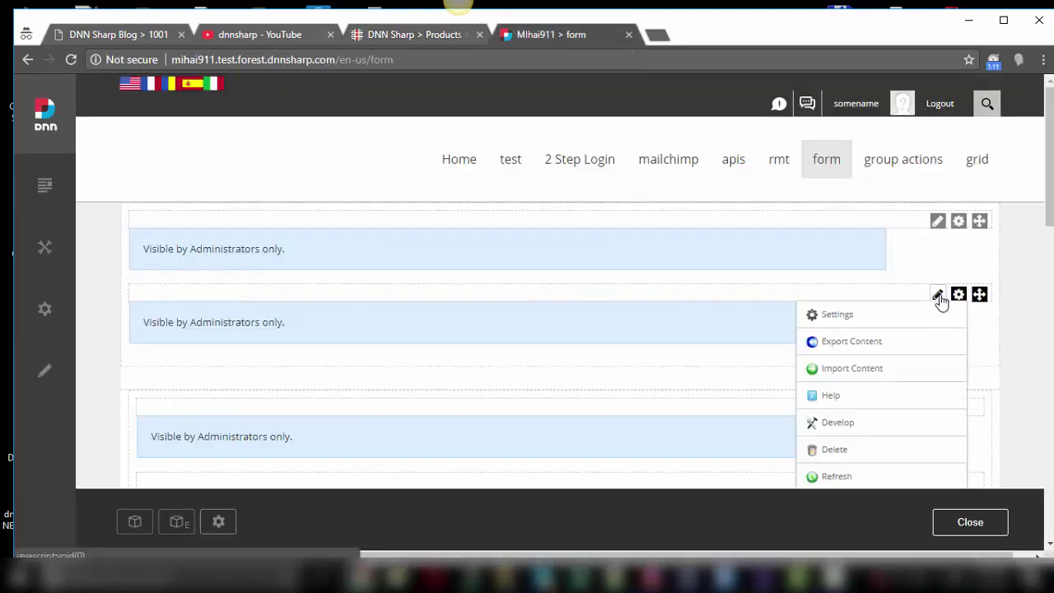
{"action": "mouse_move", "coordinate": [937, 297]}
{"action": "middle_click", "coordinate": [867, 341]}
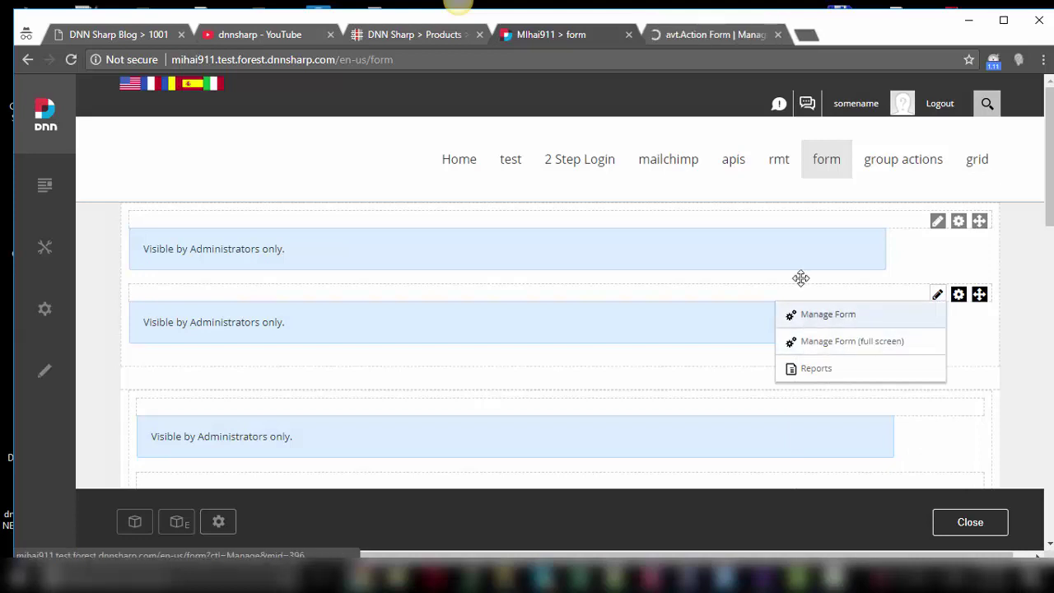
{"action": "left_click", "coordinate": [701, 36]}
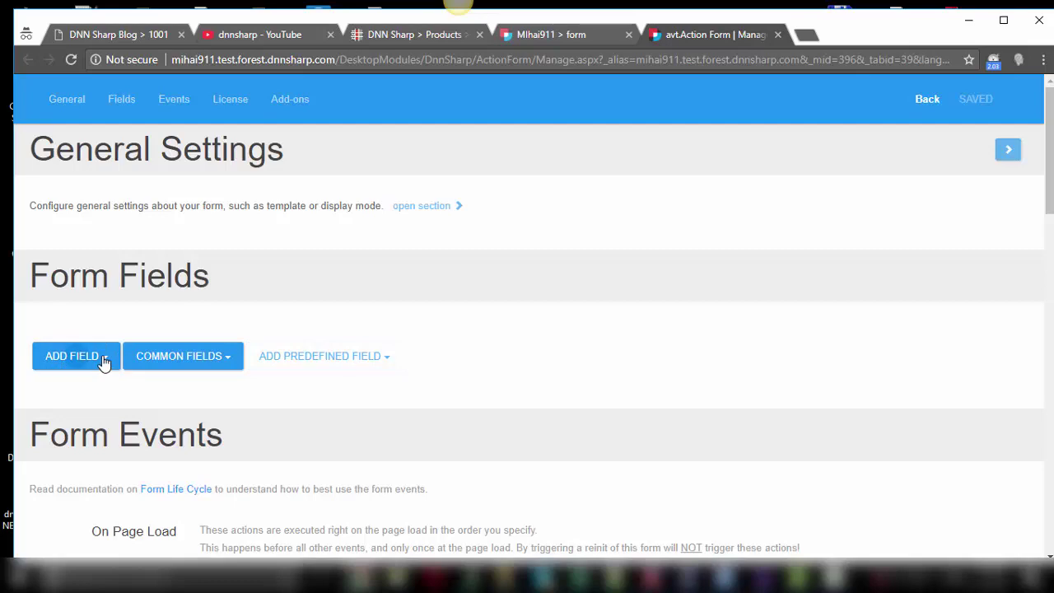
Add a Buttons > Button field titled 'FACEBOOK LOGIN'.
{"action": "left_click", "coordinate": [102, 360]}
{"action": "scroll", "coordinate": [102, 361], "scroll_direction": "down", "scroll_amount": 3}
{"action": "mouse_move", "coordinate": [101, 364]}
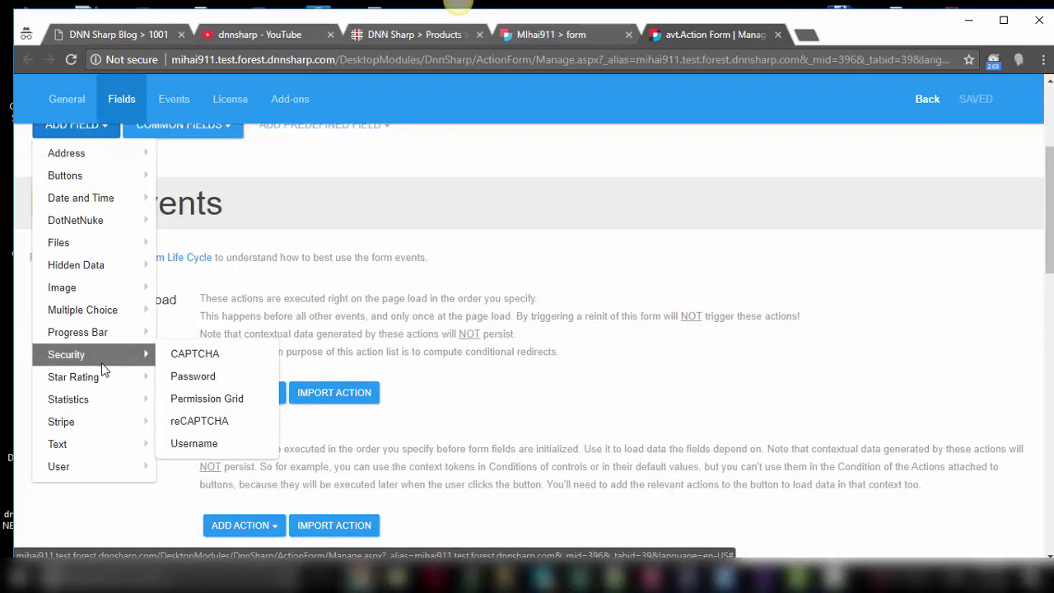
{"action": "scroll", "coordinate": [93, 305], "scroll_direction": "up", "scroll_amount": 1}
{"action": "mouse_move", "coordinate": [85, 260]}
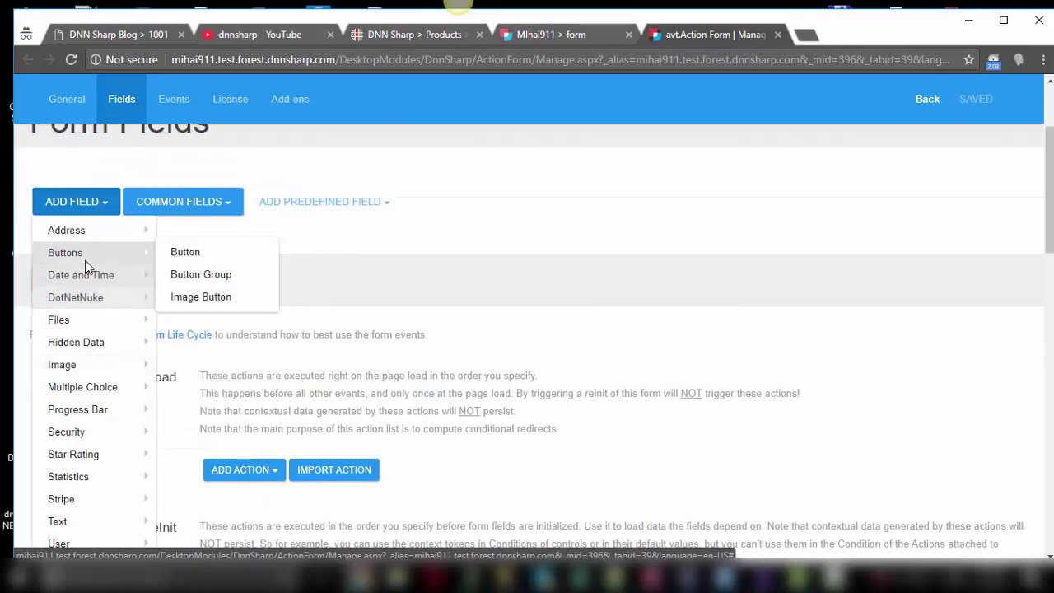
{"action": "left_click", "coordinate": [185, 254]}
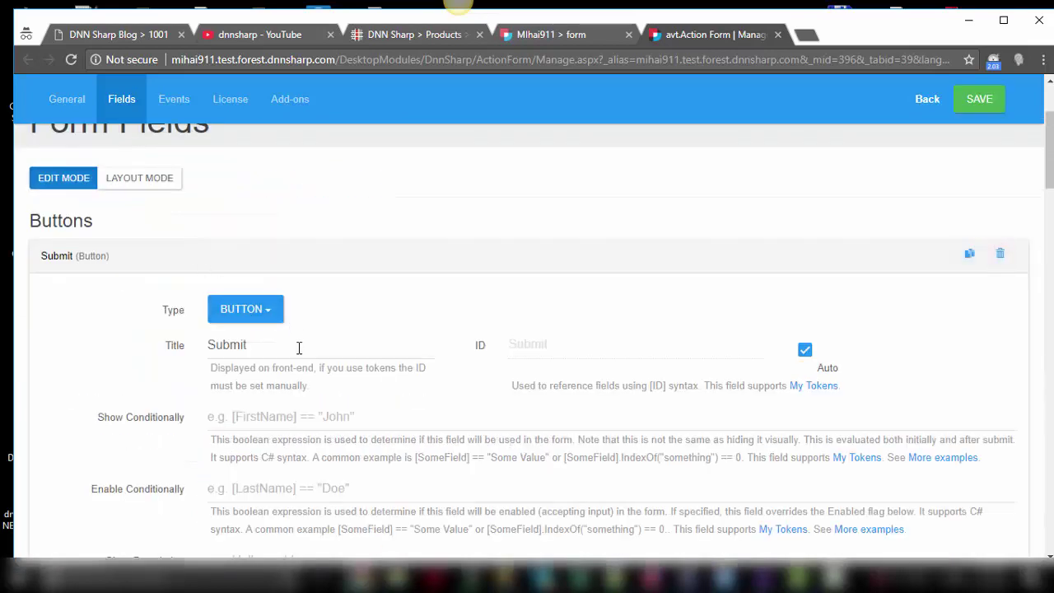
{"action": "type", "text": "FACE"}
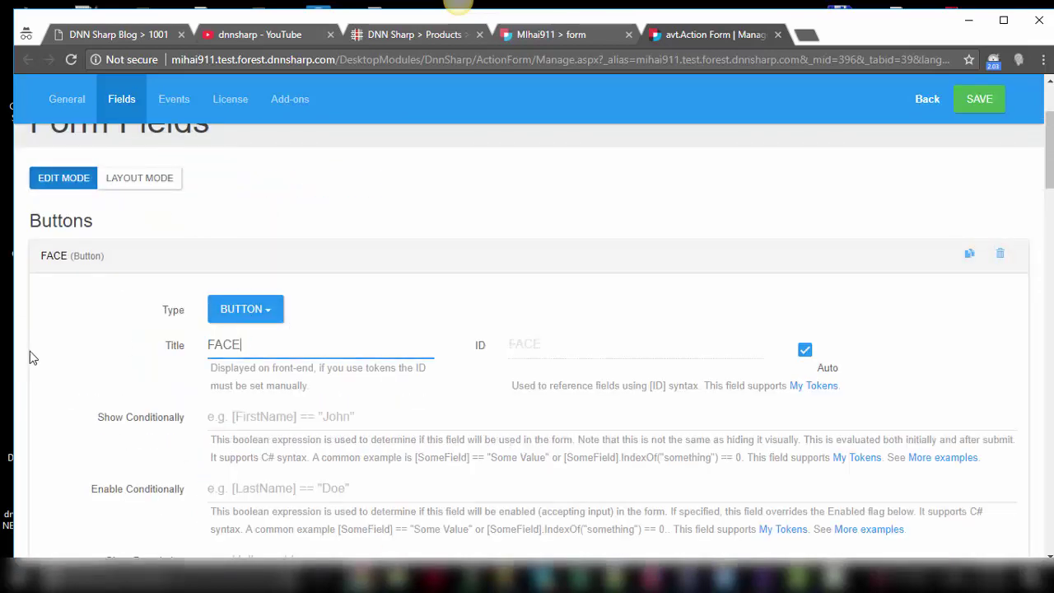
{"action": "type", "text": "BOOK L"}
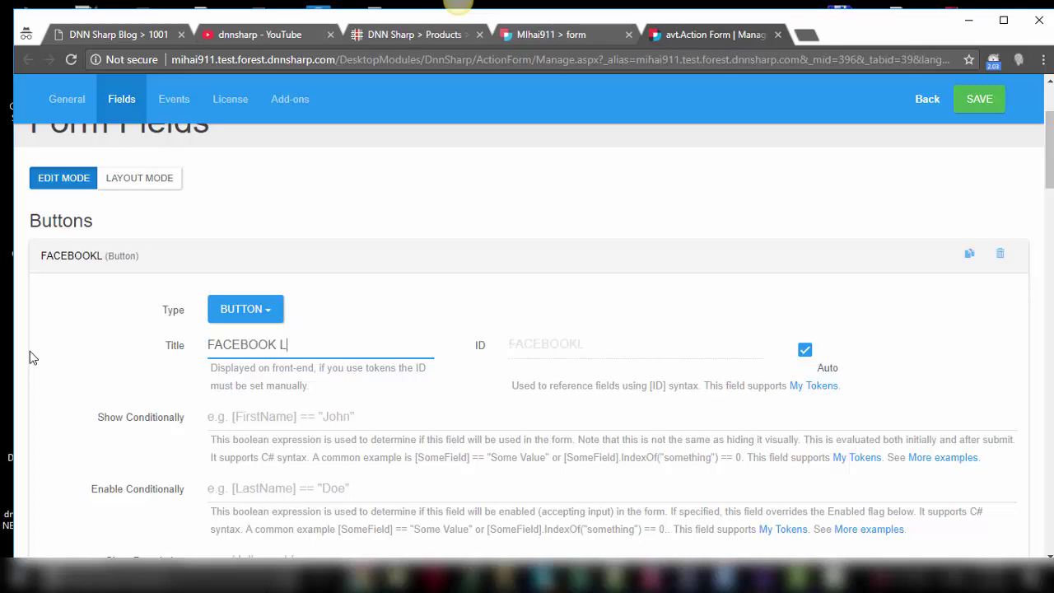
{"action": "type", "text": "OGIN"}
{"action": "scroll", "coordinate": [393, 327], "scroll_direction": "down", "scroll_amount": 4}
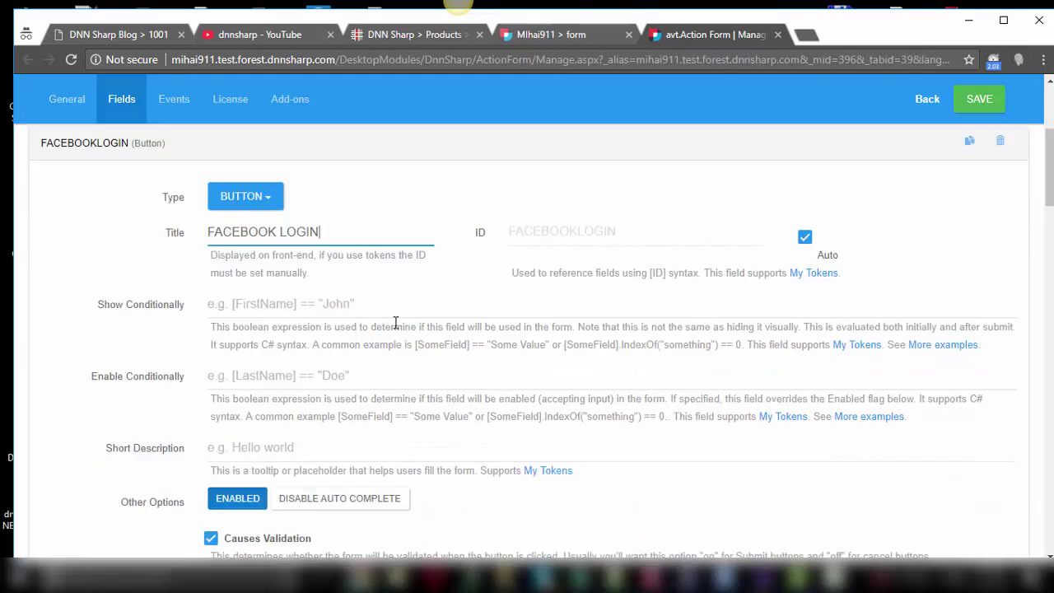
{"action": "scroll", "coordinate": [393, 327], "scroll_direction": "down", "scroll_amount": 7}
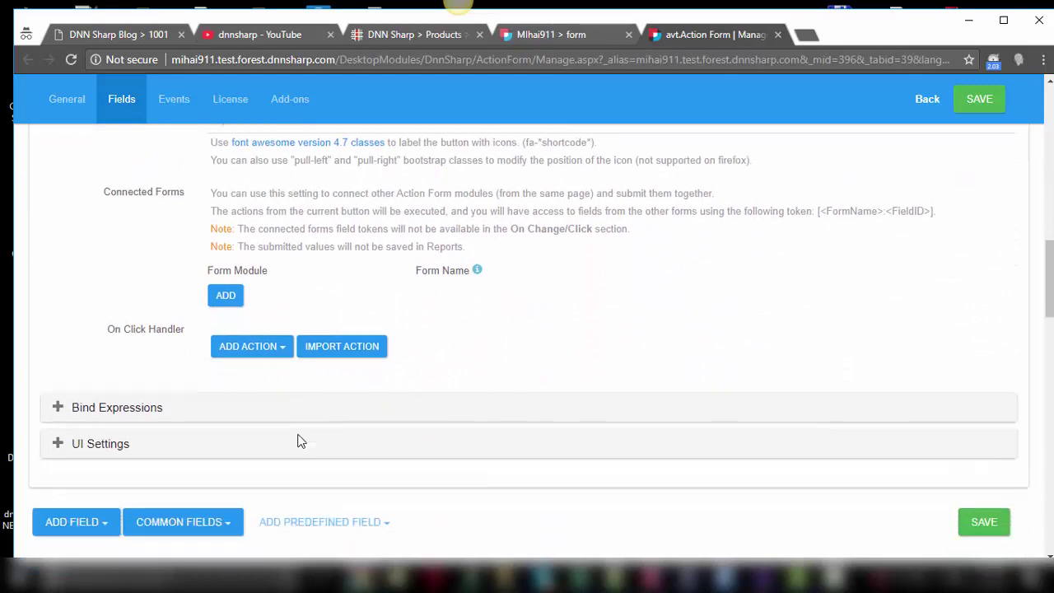
Add a SocialMedia > Facebook Login action to the button's On Click Handler.
{"action": "left_click", "coordinate": [278, 311]}
{"action": "scroll", "coordinate": [280, 317], "scroll_direction": "down", "scroll_amount": 3}
{"action": "mouse_move", "coordinate": [281, 317]}
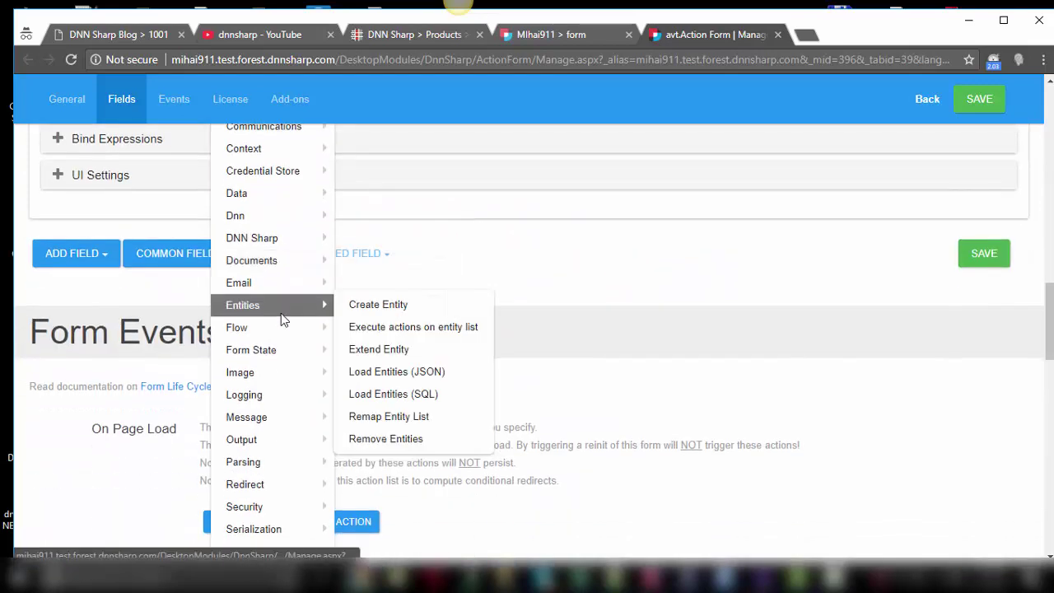
{"action": "scroll", "coordinate": [281, 318], "scroll_direction": "down", "scroll_amount": 1}
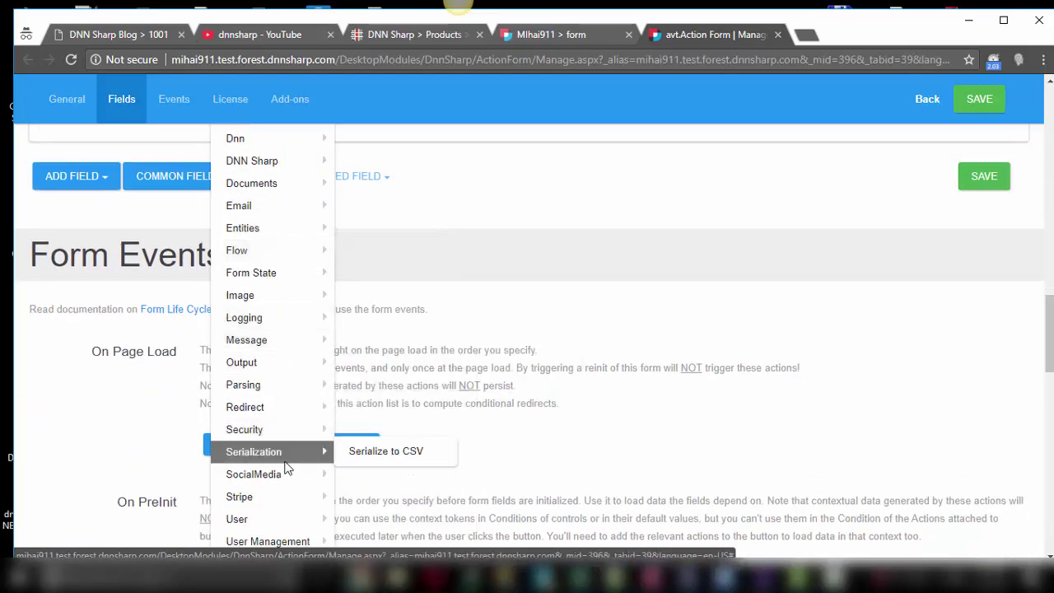
{"action": "mouse_move", "coordinate": [283, 478]}
{"action": "scroll", "coordinate": [283, 478], "scroll_direction": "down", "scroll_amount": 1}
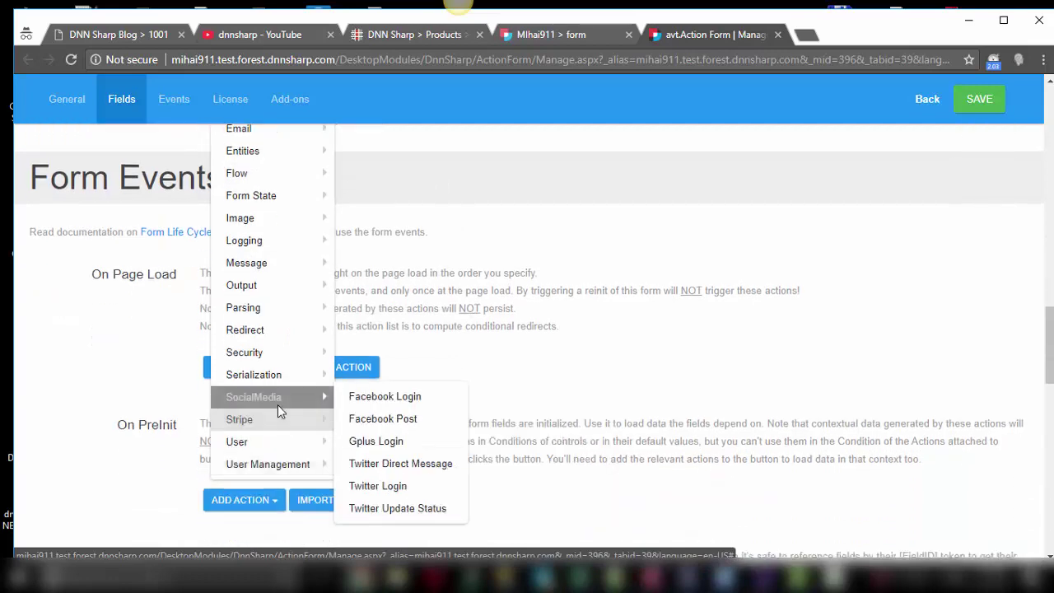
{"action": "left_click", "coordinate": [402, 395]}
{"action": "scroll", "coordinate": [416, 380], "scroll_direction": "up", "scroll_amount": 4}
{"action": "scroll", "coordinate": [416, 380], "scroll_direction": "up", "scroll_amount": 6}
{"action": "scroll", "coordinate": [429, 383], "scroll_direction": "down", "scroll_amount": 3}
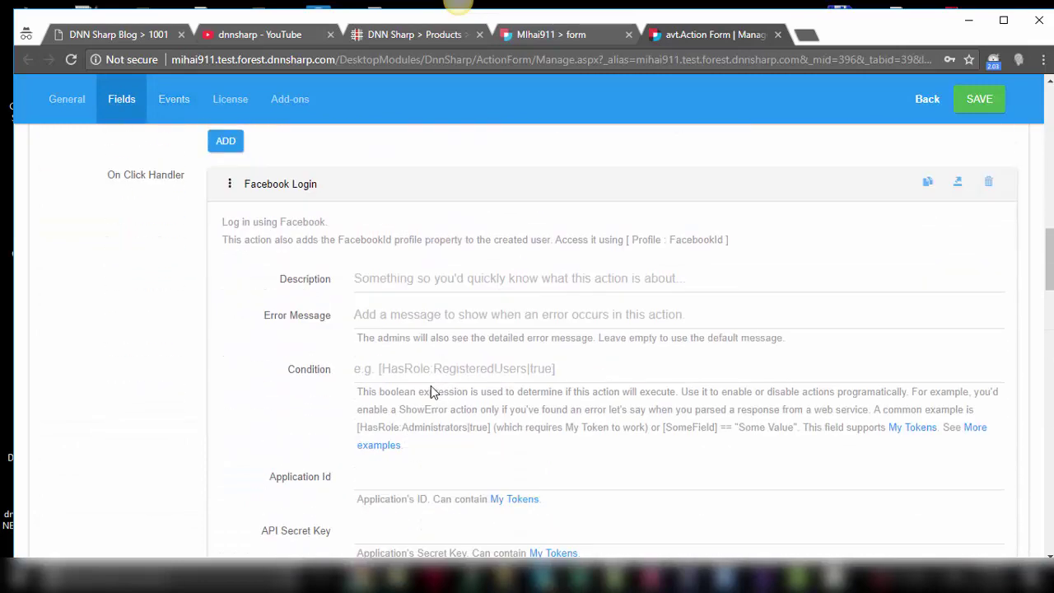
{"action": "scroll", "coordinate": [431, 362], "scroll_direction": "down", "scroll_amount": 2}
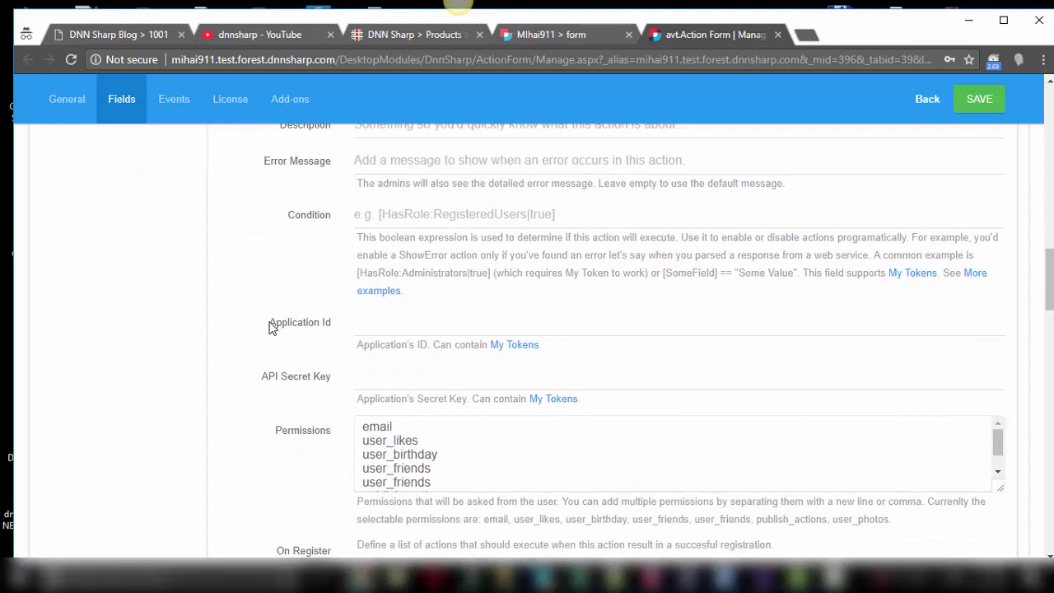
Highlight the Application Id and API Secret Key settings, then start a new incognito tab.
{"action": "left_click_drag", "start_coordinate": [272, 326], "coordinate": [341, 327]}
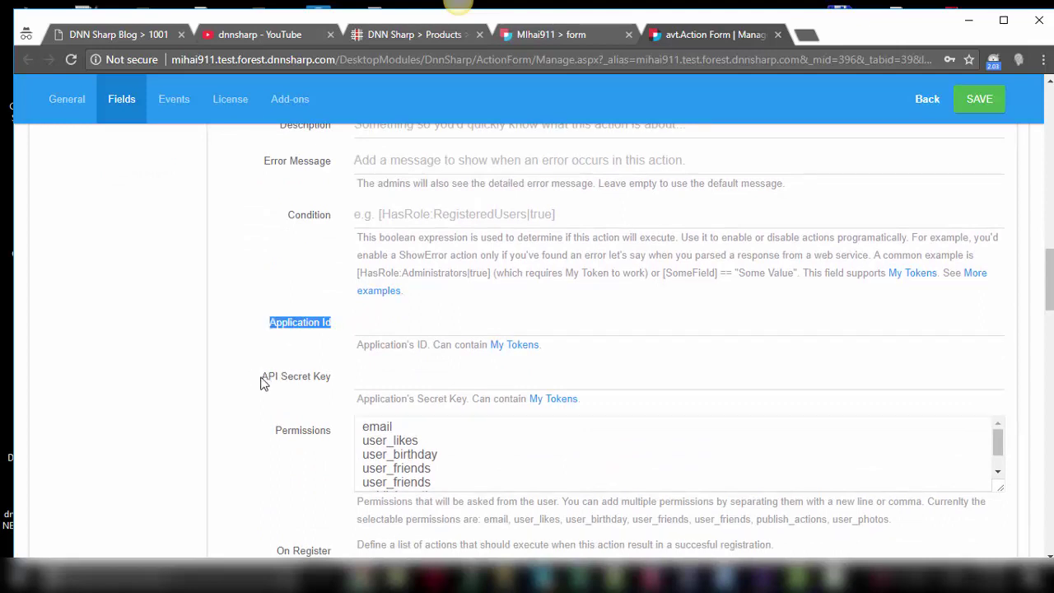
{"action": "left_click_drag", "start_coordinate": [261, 379], "coordinate": [343, 382]}
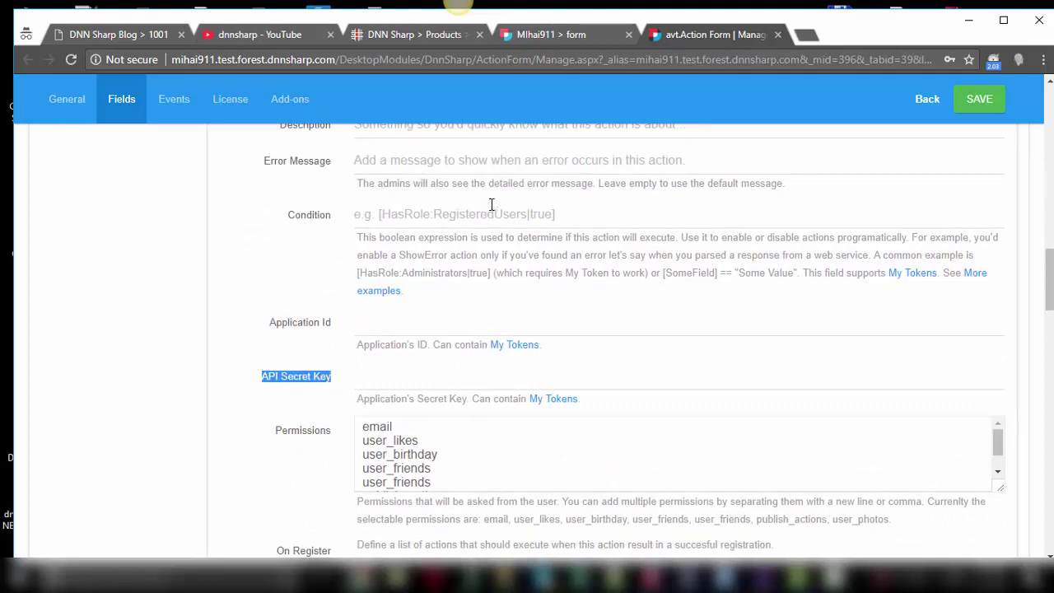
{"action": "left_click", "coordinate": [807, 38]}
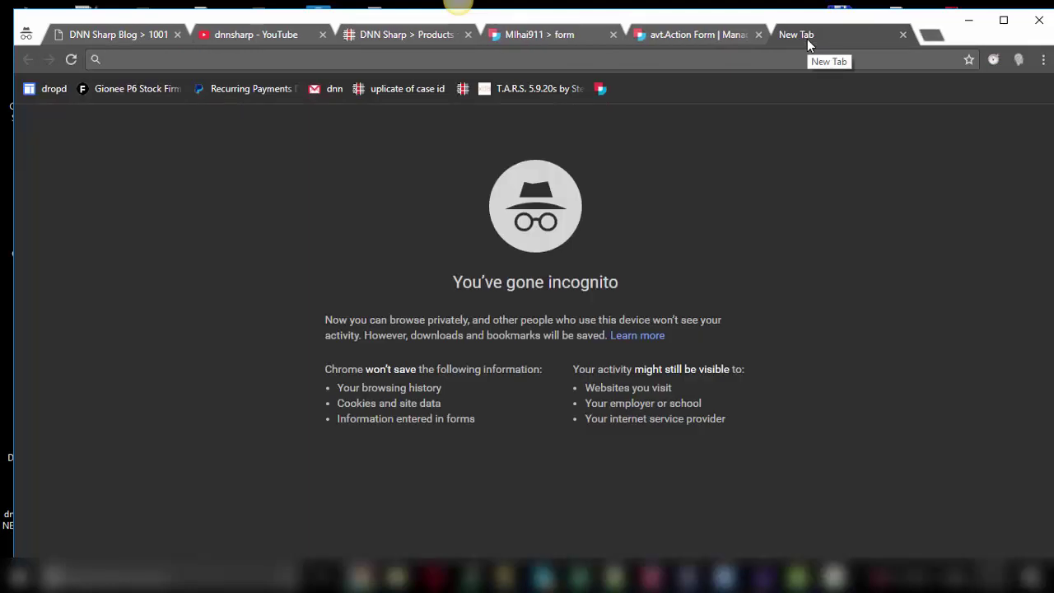
Search 'facebook api id and secret key' and follow Facebook's Creating an App ID guide to login.
{"action": "type", "text": "facebook "}
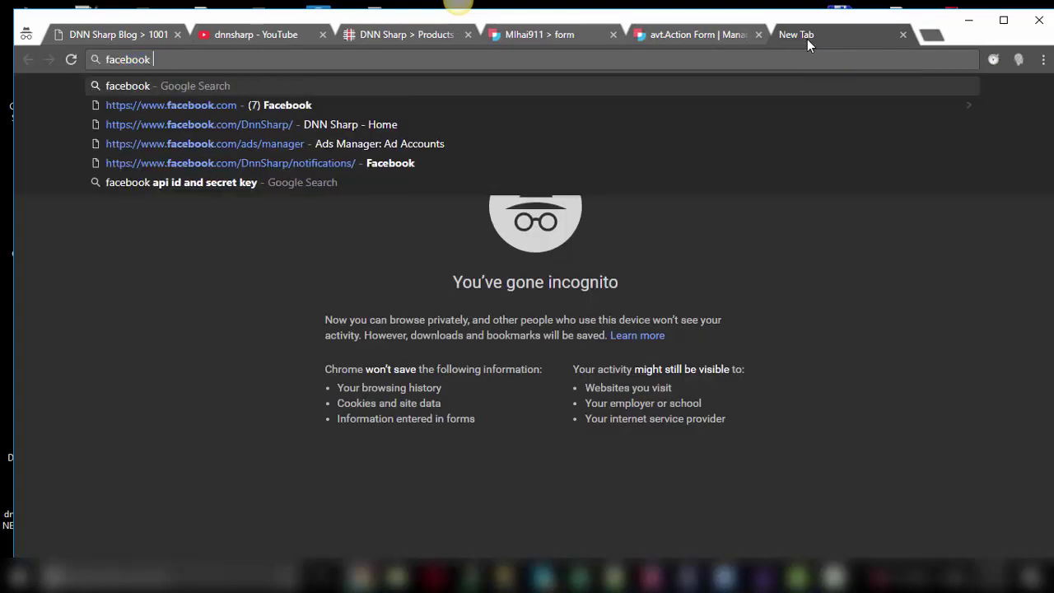
{"action": "type", "text": "api"}
{"action": "type", "text": " id"}
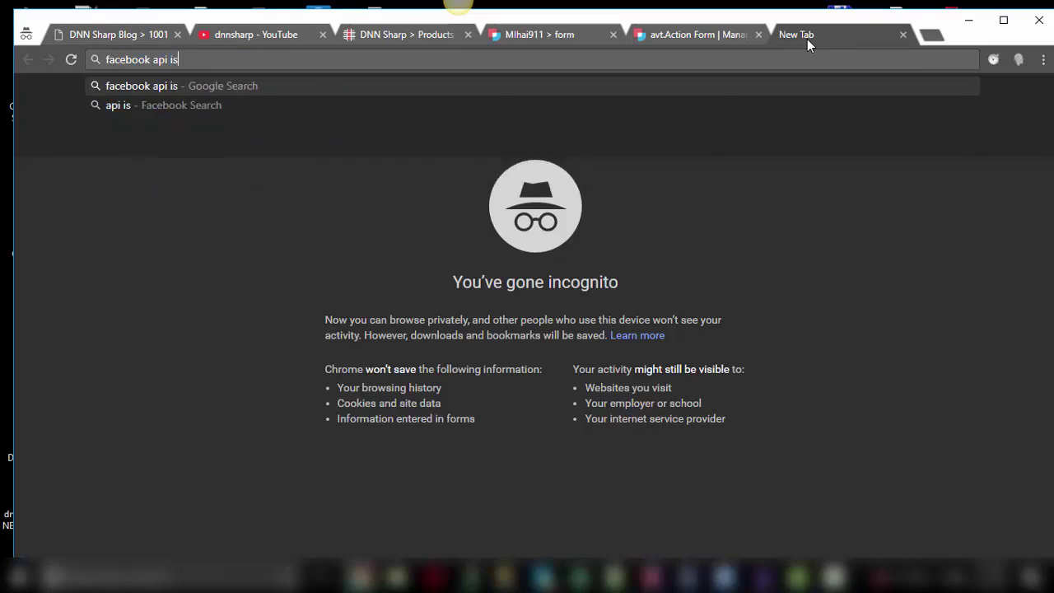
{"action": "key", "text": "Down"}
{"action": "key", "text": "Return"}
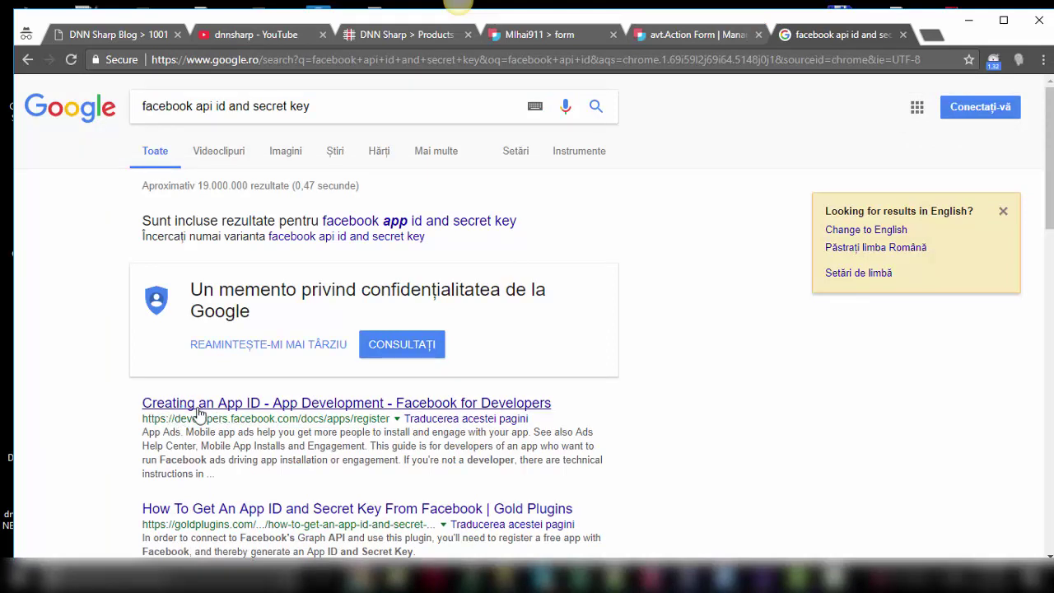
{"action": "left_click", "coordinate": [301, 406]}
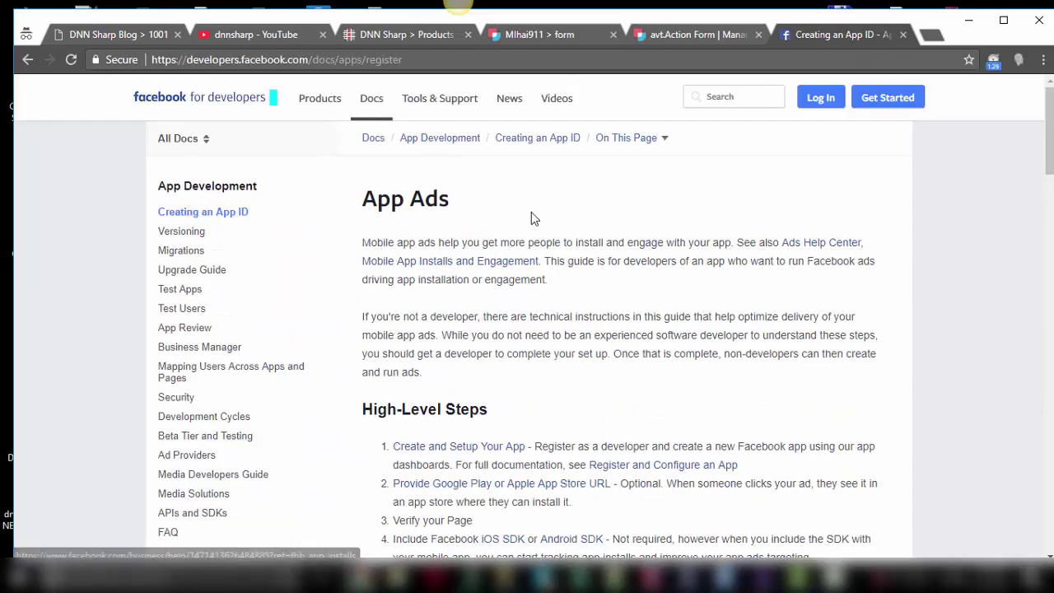
{"action": "left_click", "coordinate": [445, 452]}
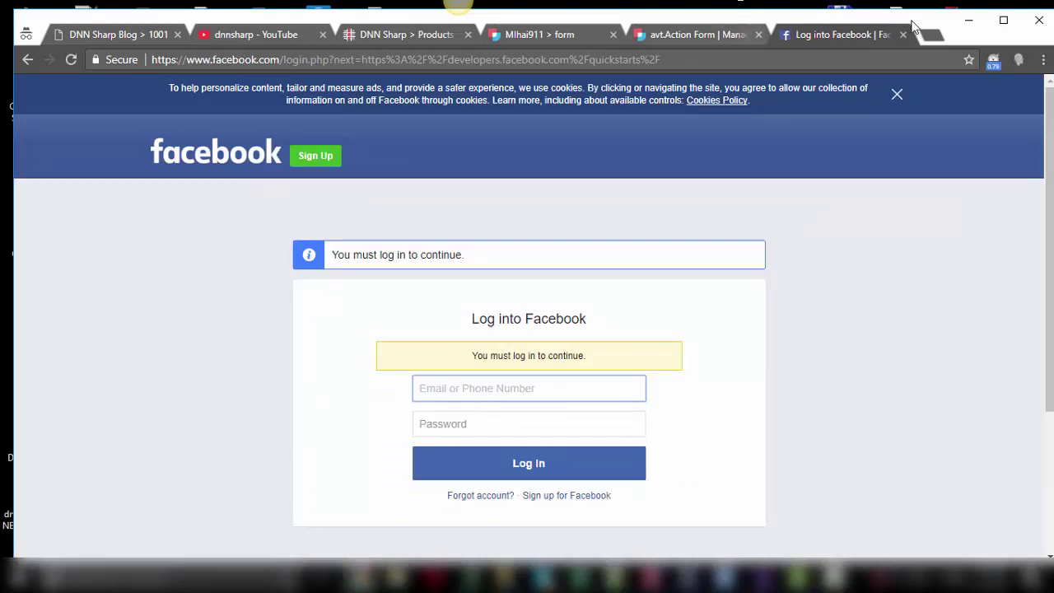
{"action": "left_click", "coordinate": [381, 576]}
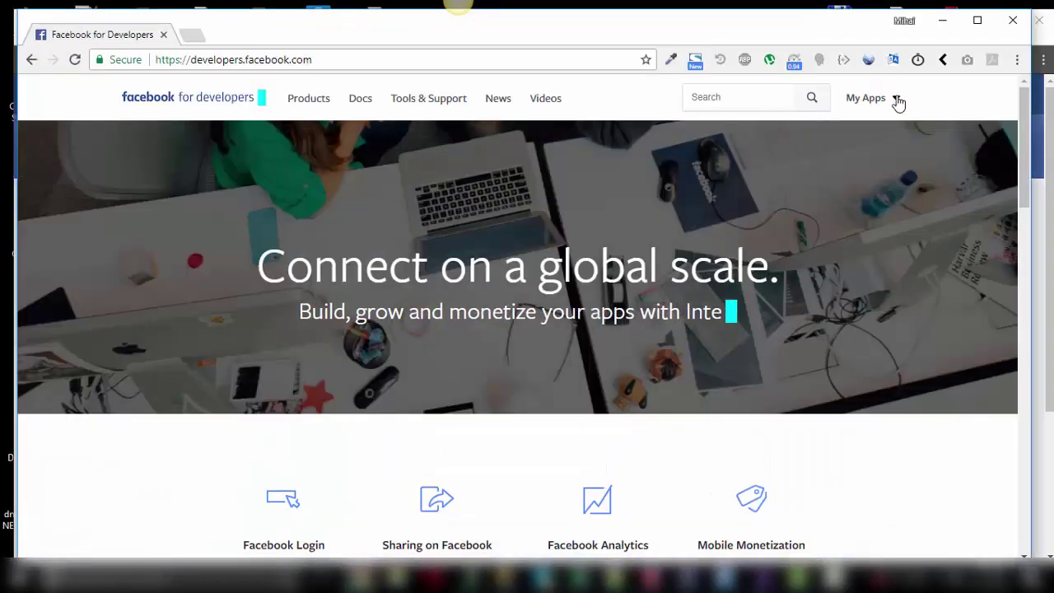
Copy the App ID from the app's dashboard into the Action Form Application Id field.
{"action": "left_click", "coordinate": [894, 100]}
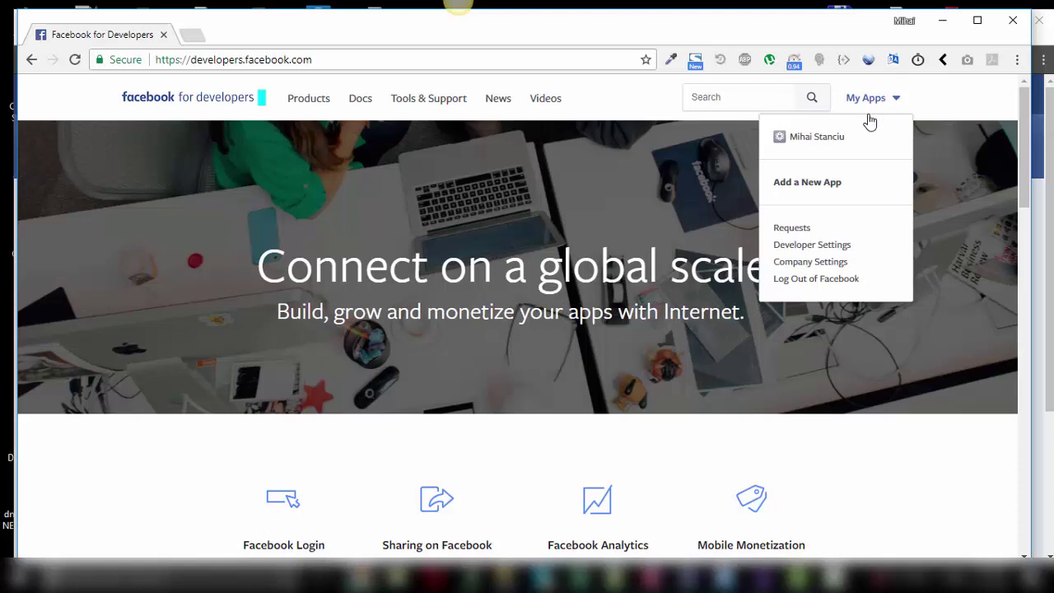
{"action": "left_click", "coordinate": [823, 138]}
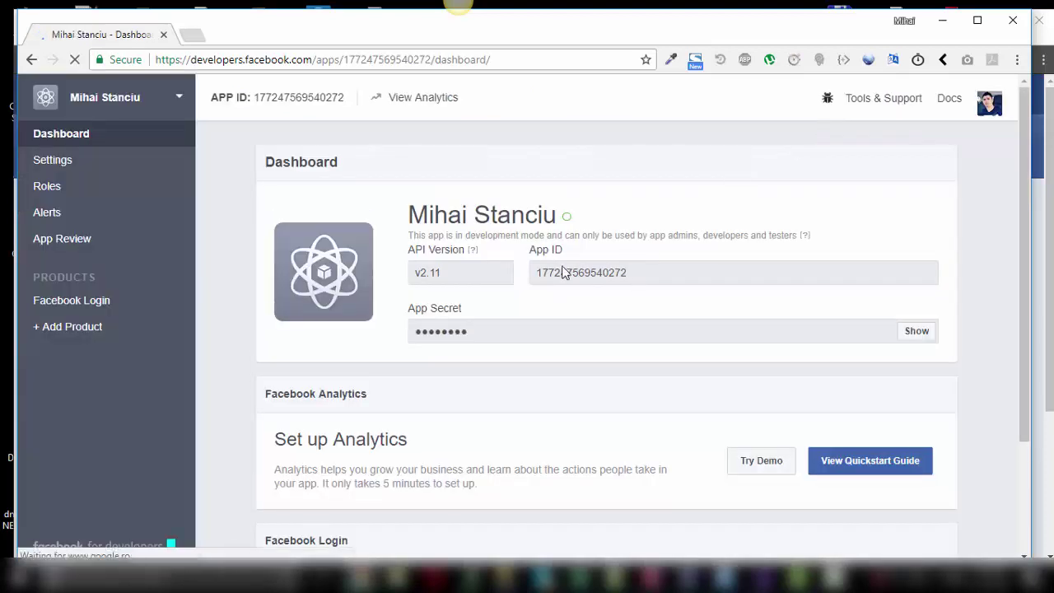
{"action": "double_click", "coordinate": [583, 272]}
{"action": "key", "text": "ctrl+c"}
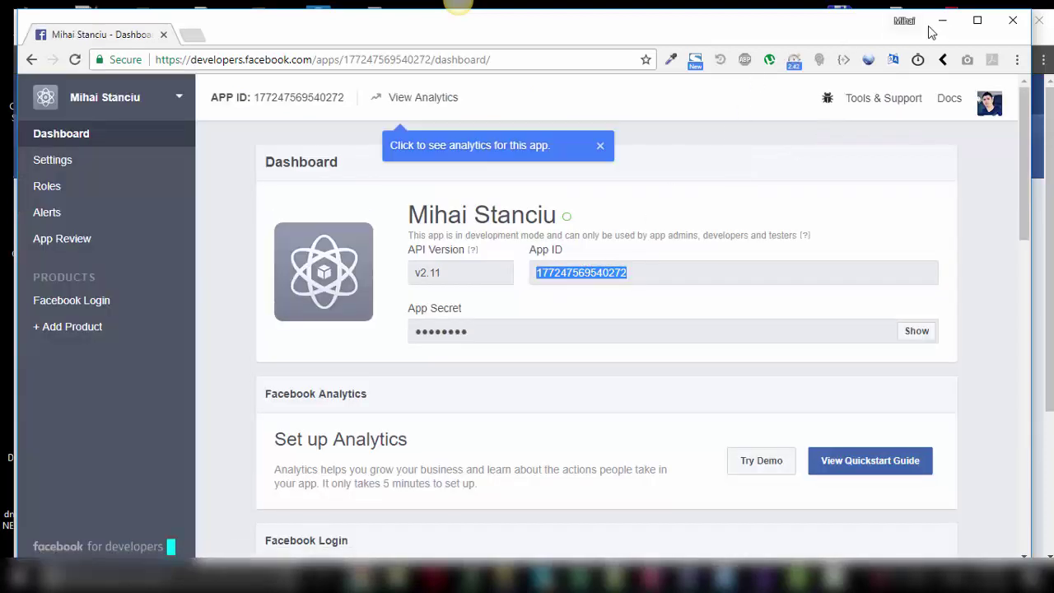
{"action": "left_click", "coordinate": [943, 22]}
{"action": "left_click", "coordinate": [709, 38]}
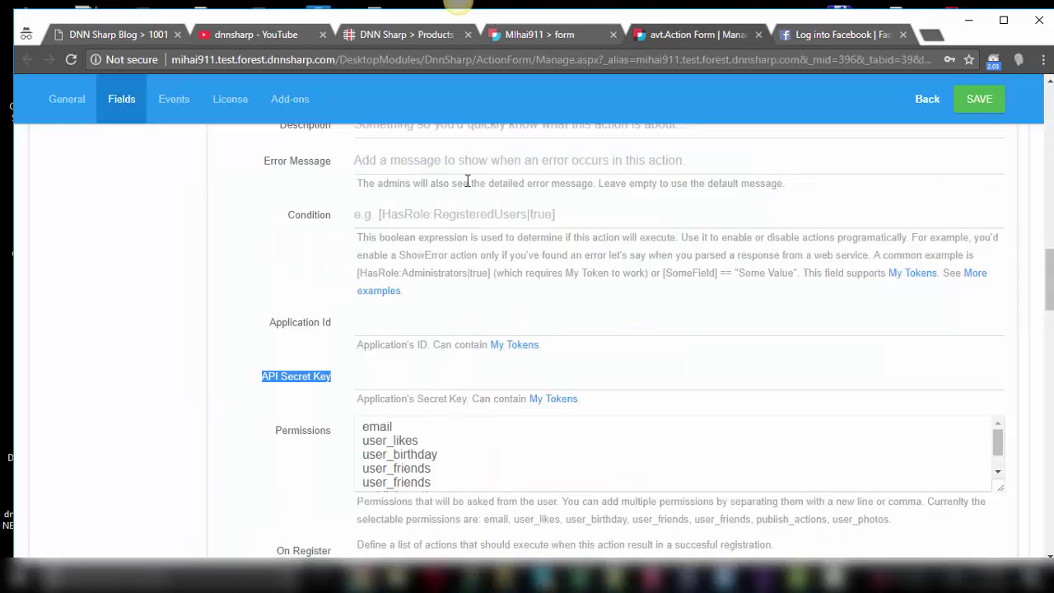
{"action": "left_click", "coordinate": [381, 321]}
{"action": "key", "text": "ctrl+v"}
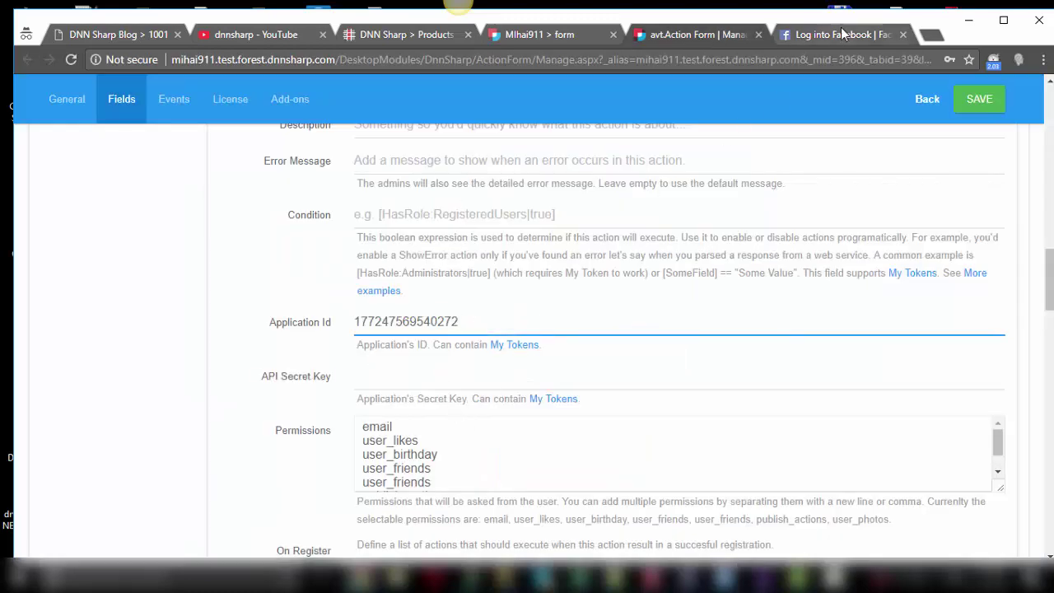
Reveal the App Secret by confirming the account password, and copy it.
{"action": "left_click", "coordinate": [365, 576]}
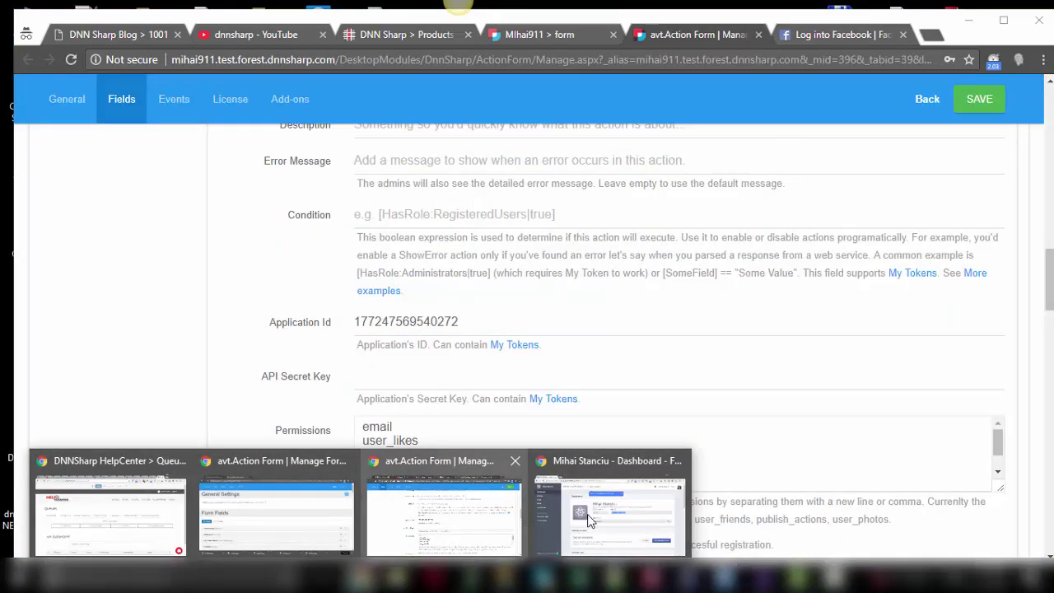
{"action": "left_click", "coordinate": [587, 520]}
{"action": "left_click", "coordinate": [913, 333]}
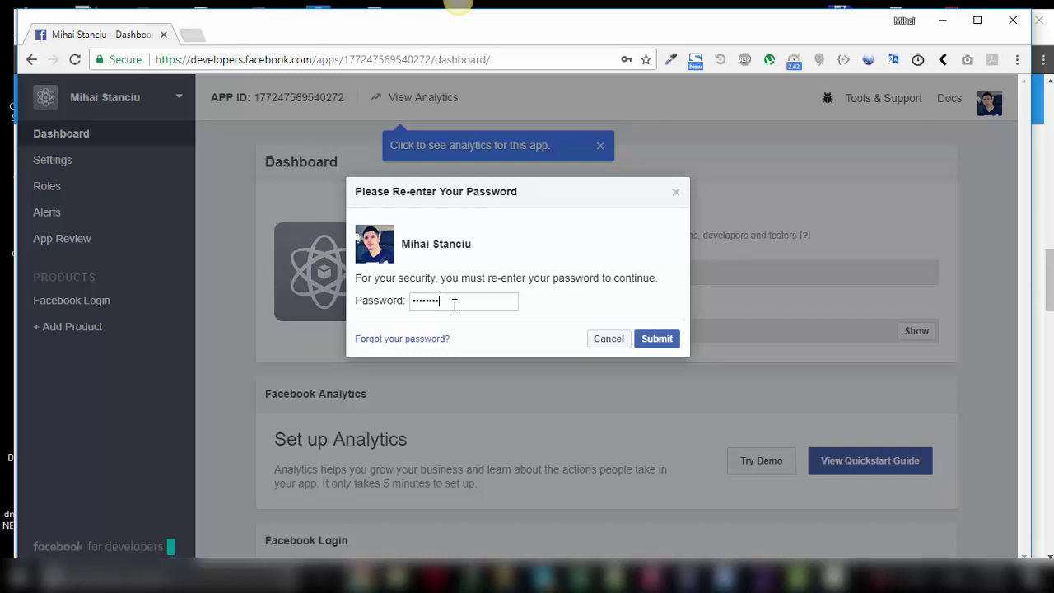
{"action": "left_click", "coordinate": [663, 340]}
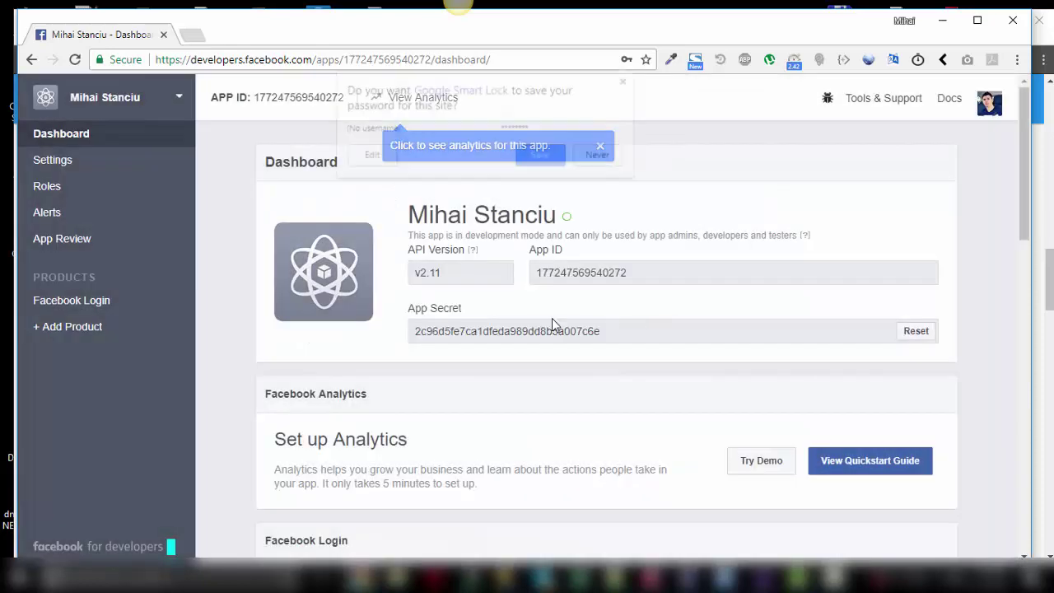
{"action": "double_click", "coordinate": [526, 330]}
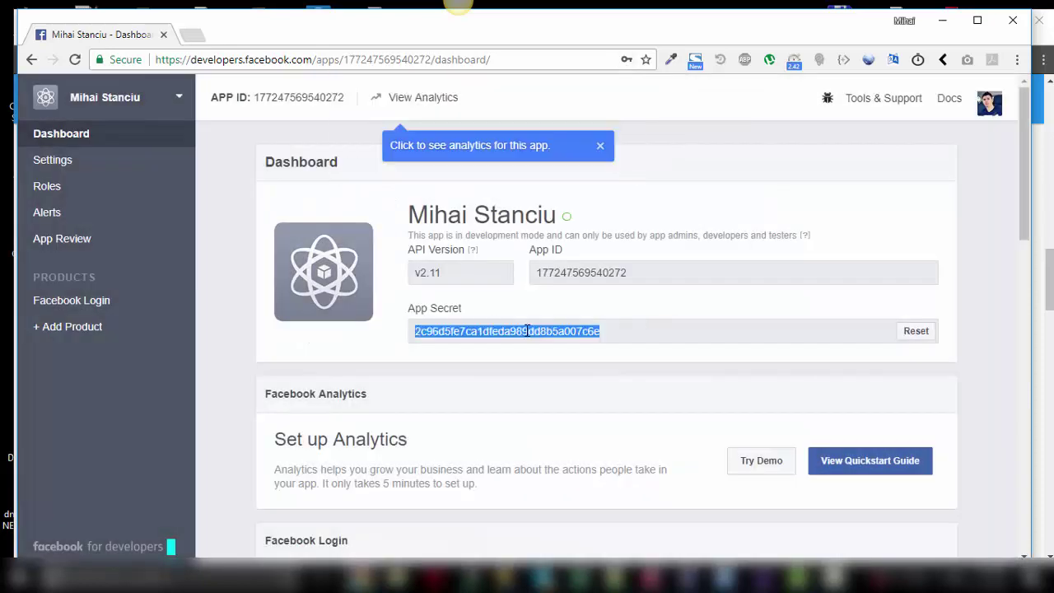
{"action": "left_click", "coordinate": [917, 333]}
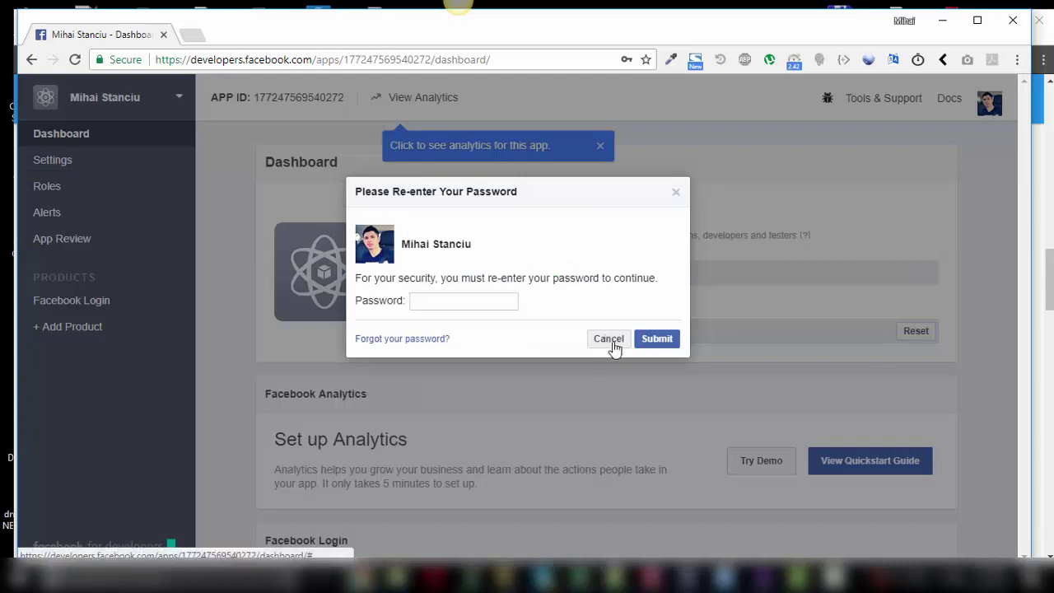
{"action": "left_click", "coordinate": [609, 340]}
{"action": "key", "text": "alt+Tab"}
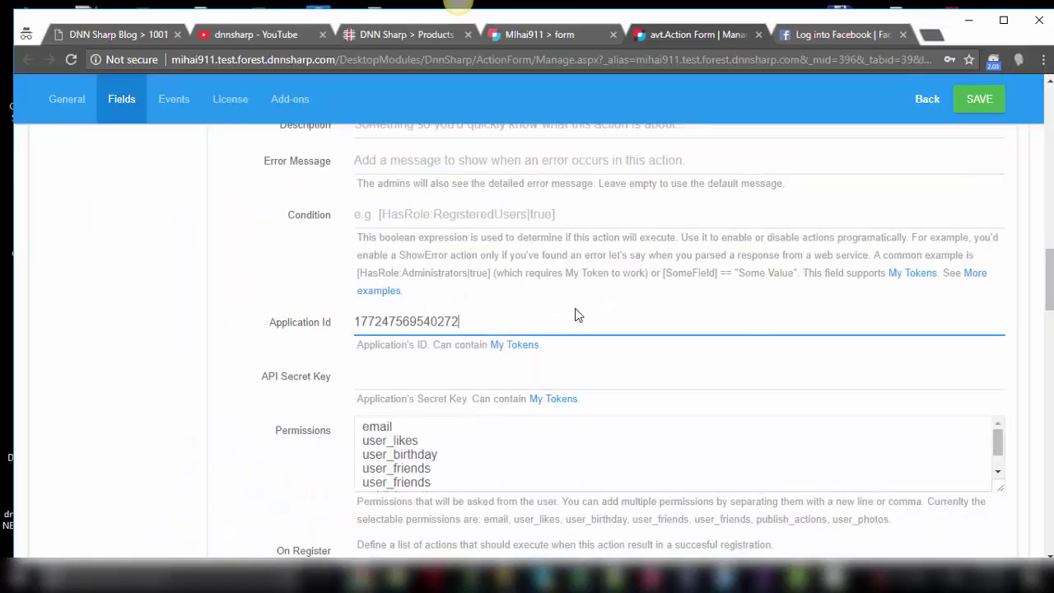
Paste the app secret into API Secret Key and save the Facebook Login action.
{"action": "left_click", "coordinate": [430, 377]}
{"action": "key", "text": "ctrl+v"}
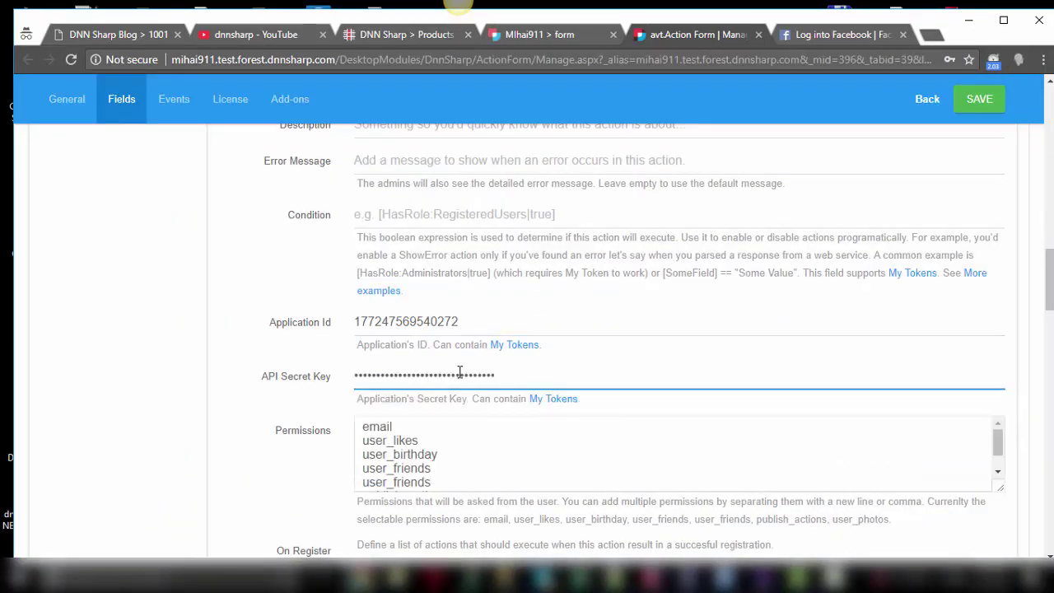
{"action": "scroll", "coordinate": [444, 362], "scroll_direction": "down", "scroll_amount": 4}
{"action": "scroll", "coordinate": [294, 475], "scroll_direction": "down", "scroll_amount": 2}
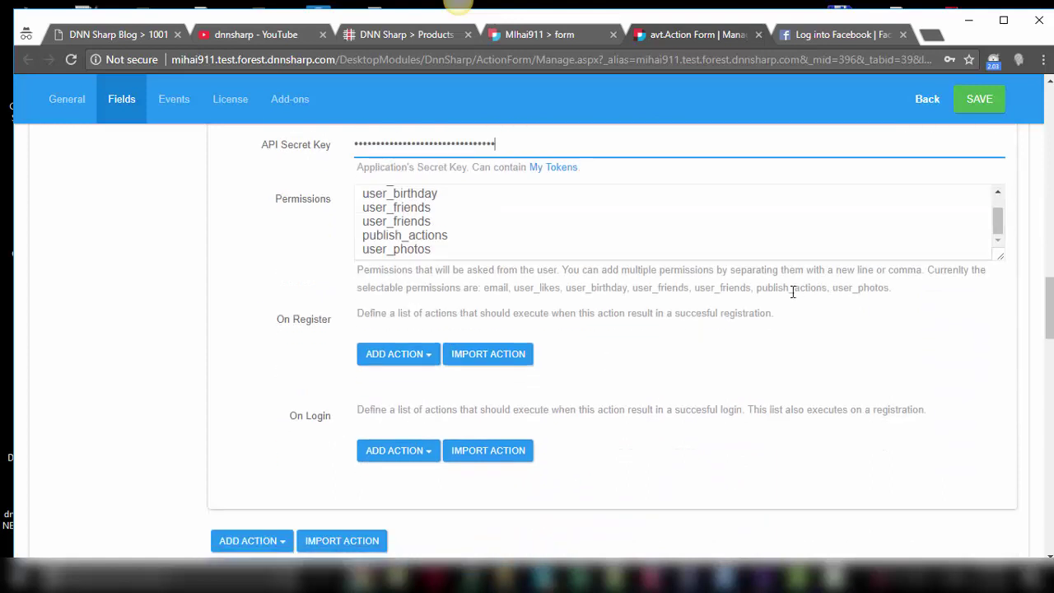
{"action": "scroll", "coordinate": [806, 287], "scroll_direction": "down", "scroll_amount": 2}
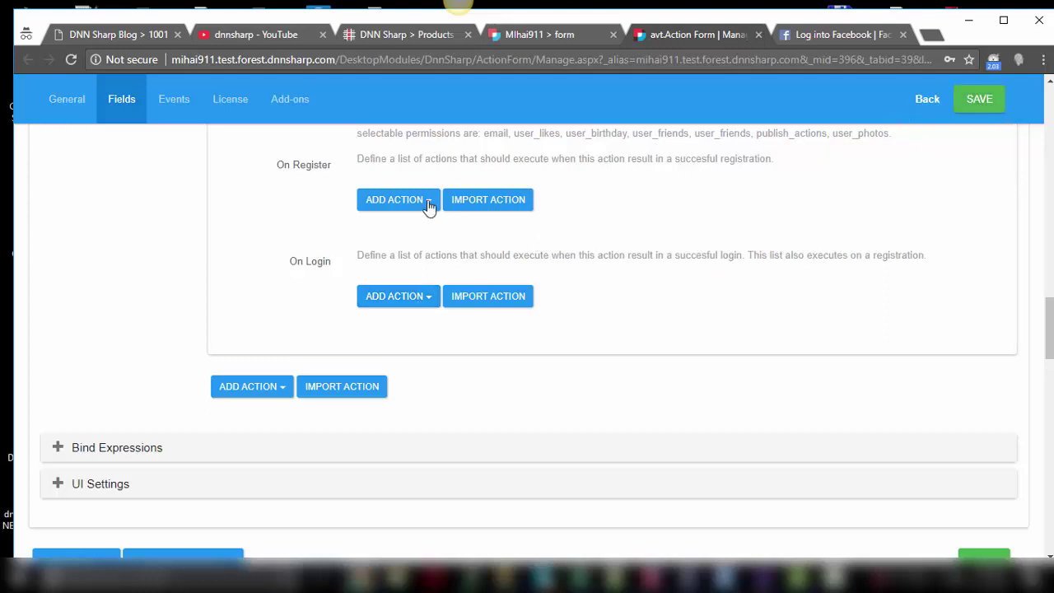
{"action": "left_click", "coordinate": [984, 110]}
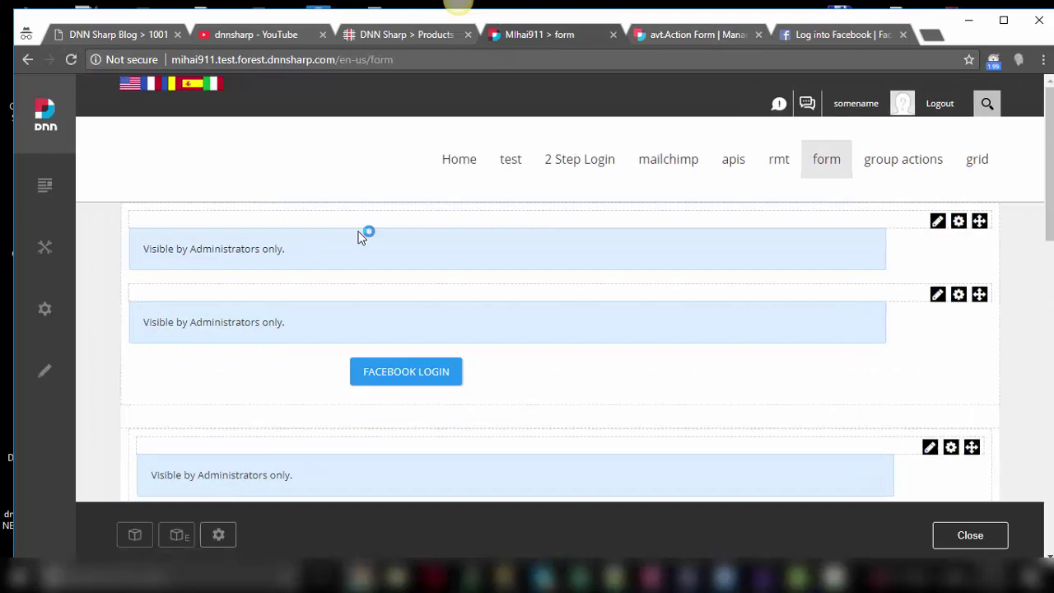
Test FACEBOOK LOGIN, select the domain from the Can't Load URL error, and return to app settings.
{"action": "left_click", "coordinate": [406, 373]}
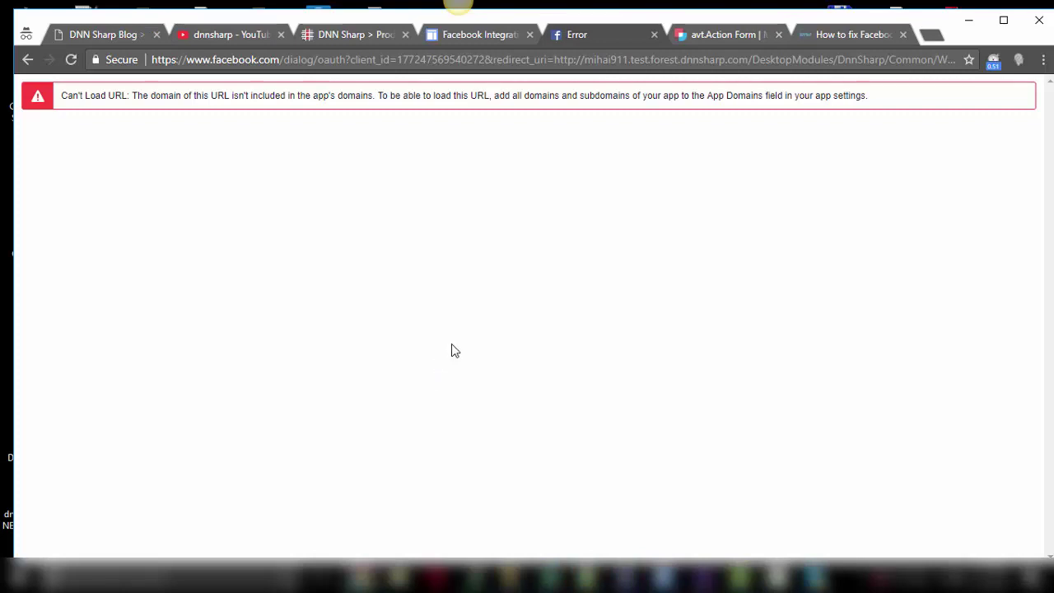
{"action": "left_click_drag", "start_coordinate": [584, 60], "coordinate": [742, 60]}
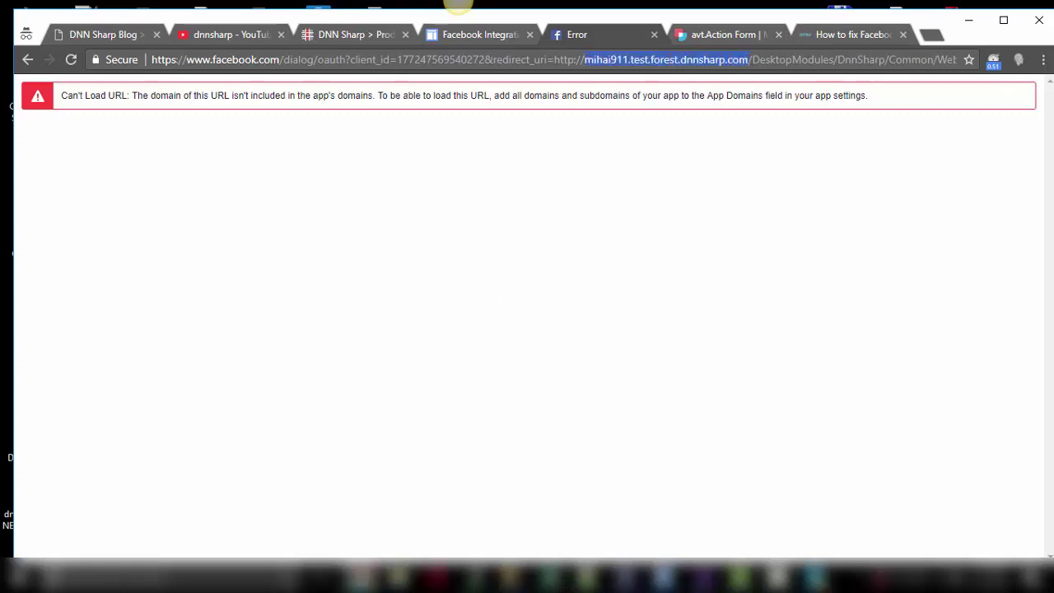
{"action": "mouse_move", "coordinate": [434, 574]}
{"action": "left_click", "coordinate": [573, 526]}
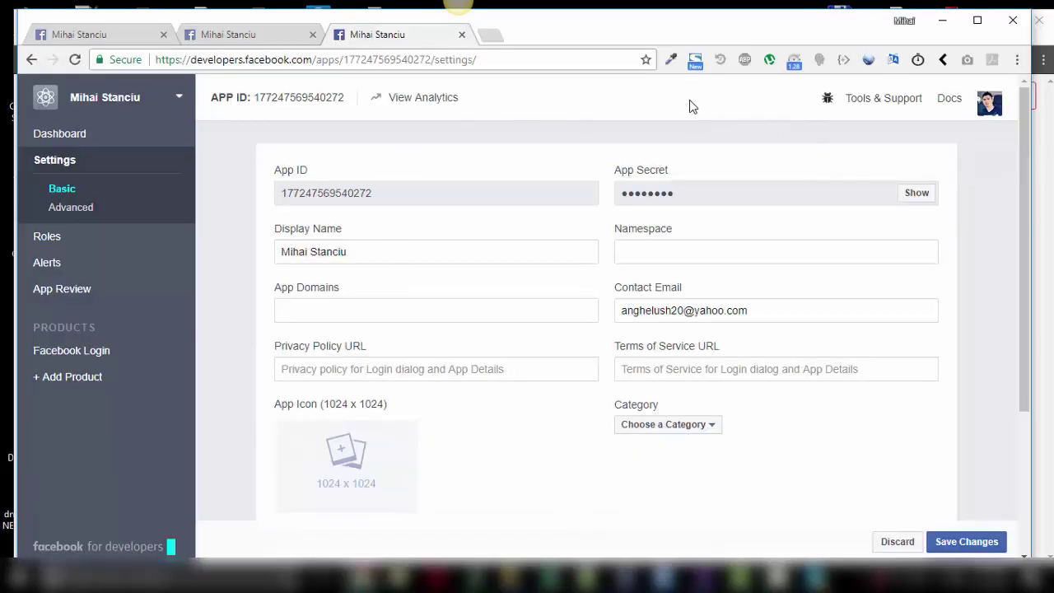
Set App Domains to mihai911.test.forest.dnnsharp.com and save the changes.
{"action": "left_click", "coordinate": [360, 300]}
{"action": "type", "text": "mihai911"}
{"action": "key", "text": "Down"}
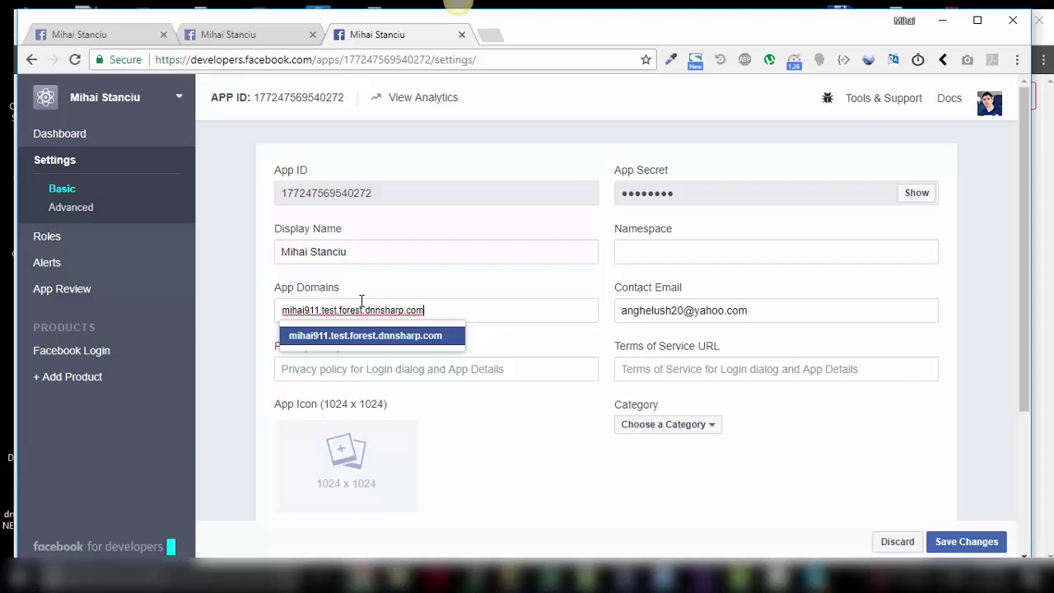
{"action": "left_click", "coordinate": [365, 339]}
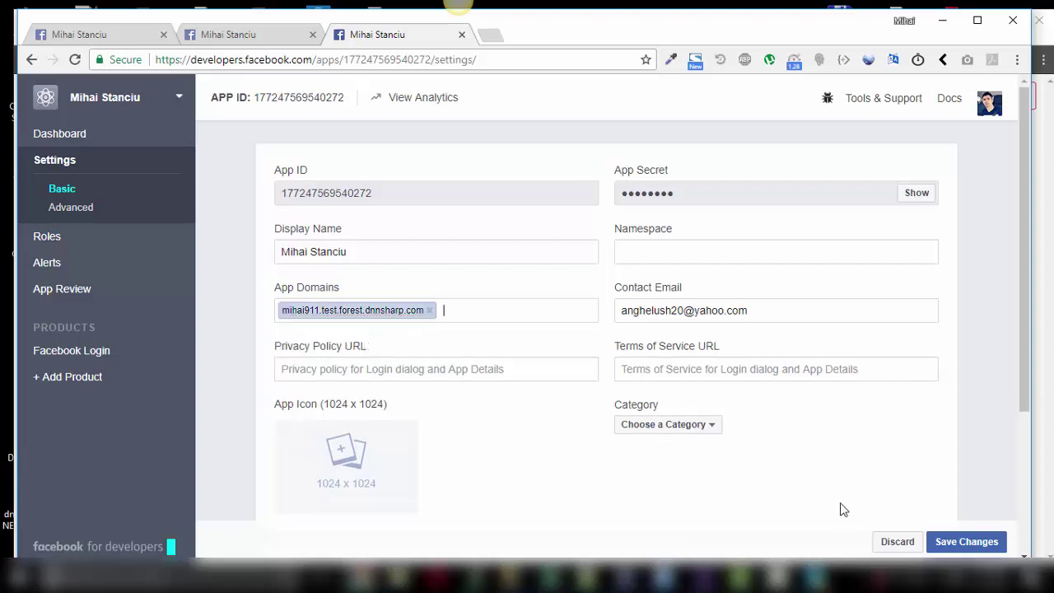
{"action": "left_click", "coordinate": [967, 542]}
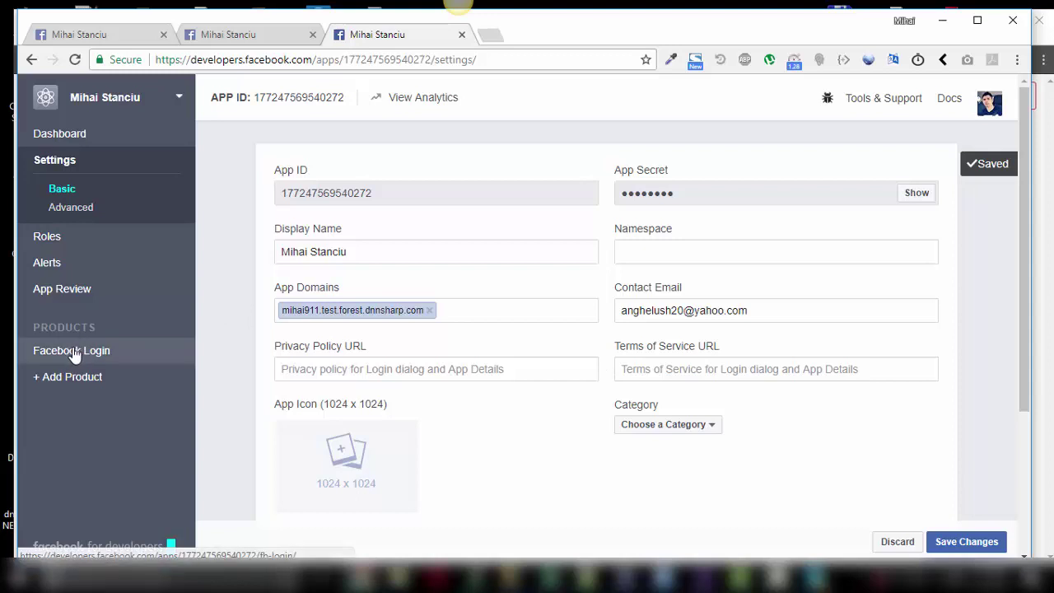
Add the site's https address to Facebook Login's Valid OAuth redirect URIs and save.
{"action": "left_click", "coordinate": [73, 350]}
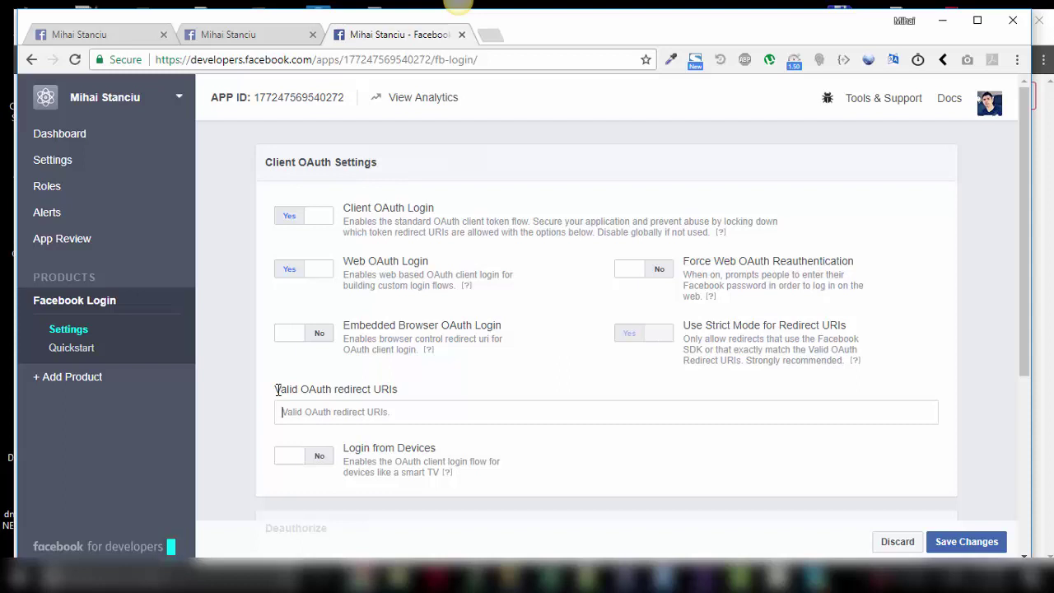
{"action": "left_click", "coordinate": [278, 390]}
{"action": "type", "text": "mihai911.test.forest.dnnsharp.com"}
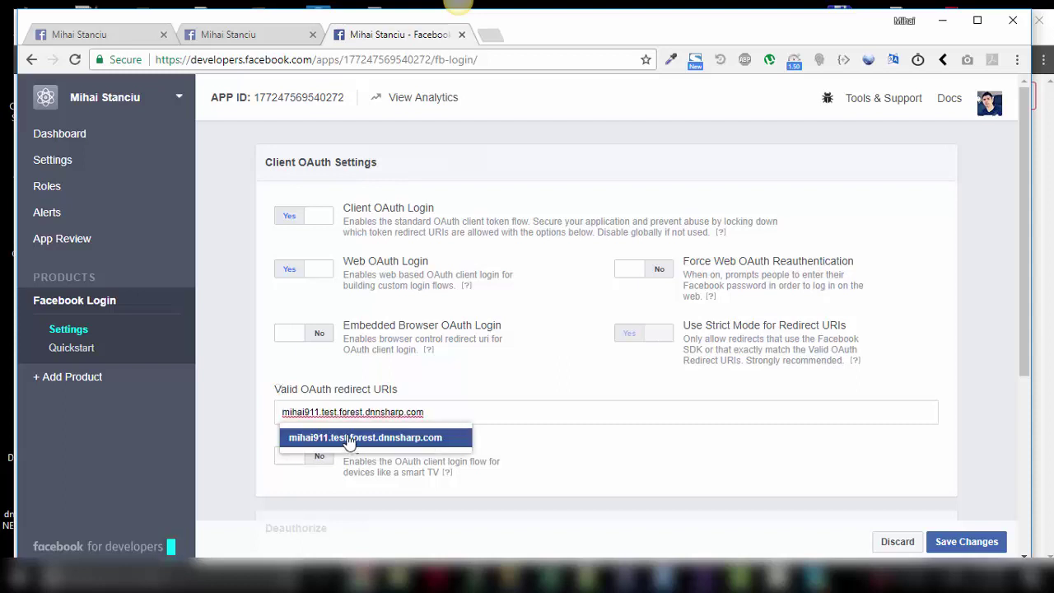
{"action": "left_click", "coordinate": [354, 437]}
{"action": "left_click", "coordinate": [966, 542]}
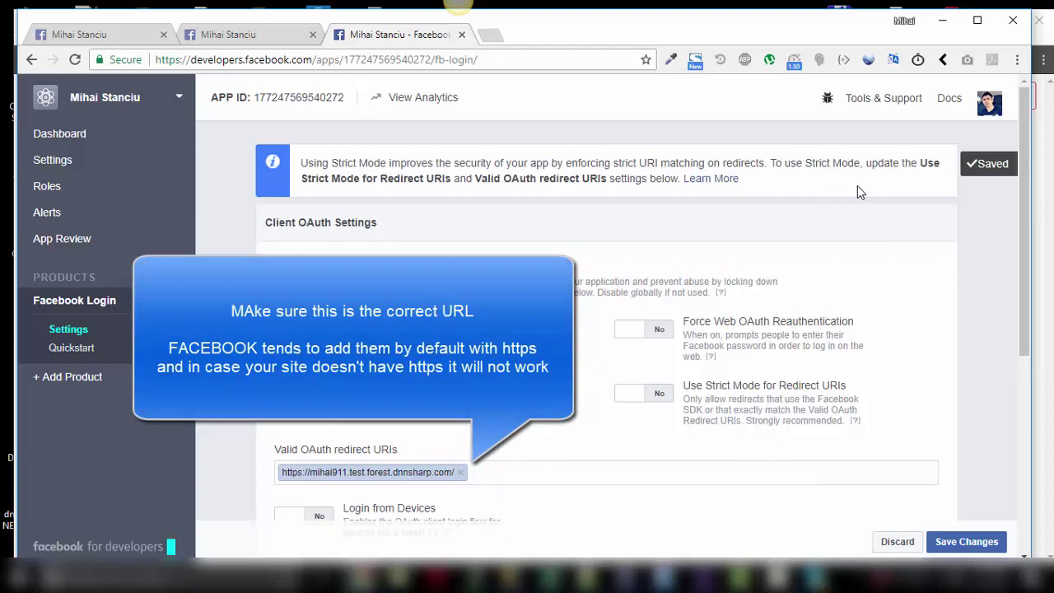
Retry FACEBOOK LOGIN from the form, sign in with the account's email and password, and approve permissions.
{"action": "left_click", "coordinate": [942, 21]}
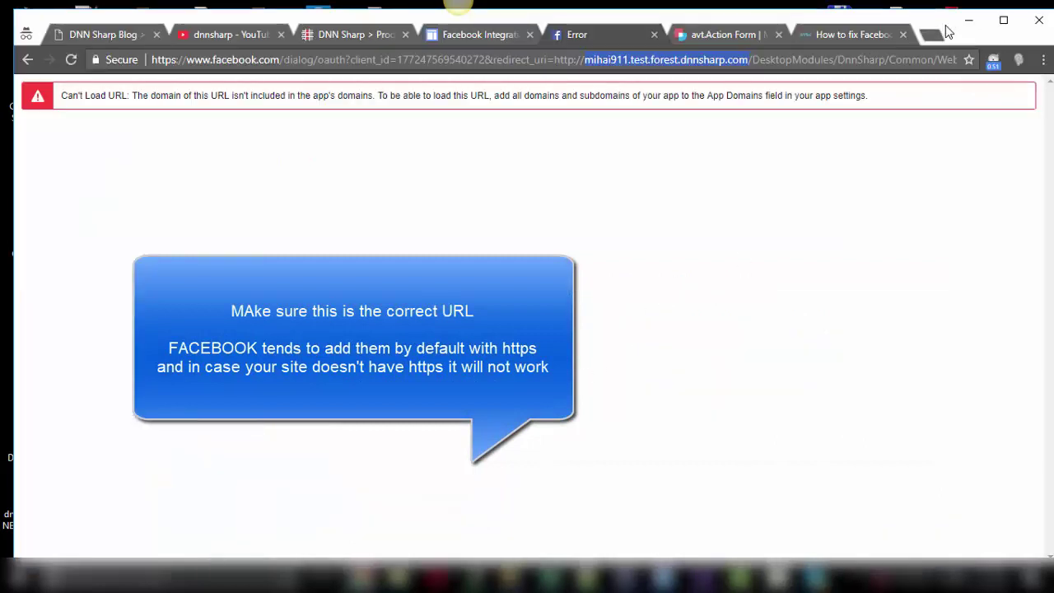
{"action": "left_click", "coordinate": [26, 61]}
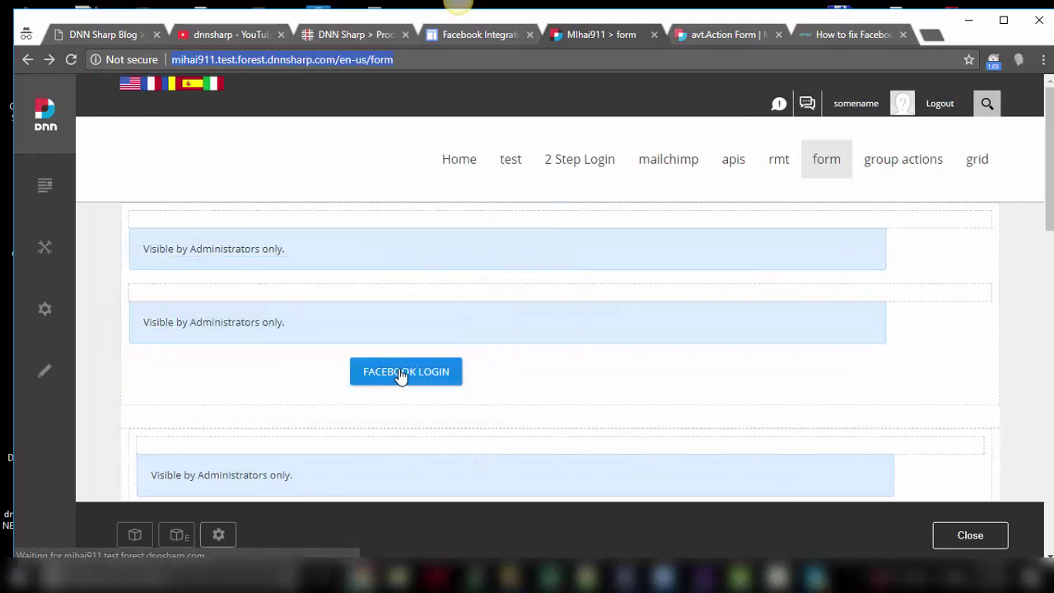
{"action": "left_click", "coordinate": [400, 375]}
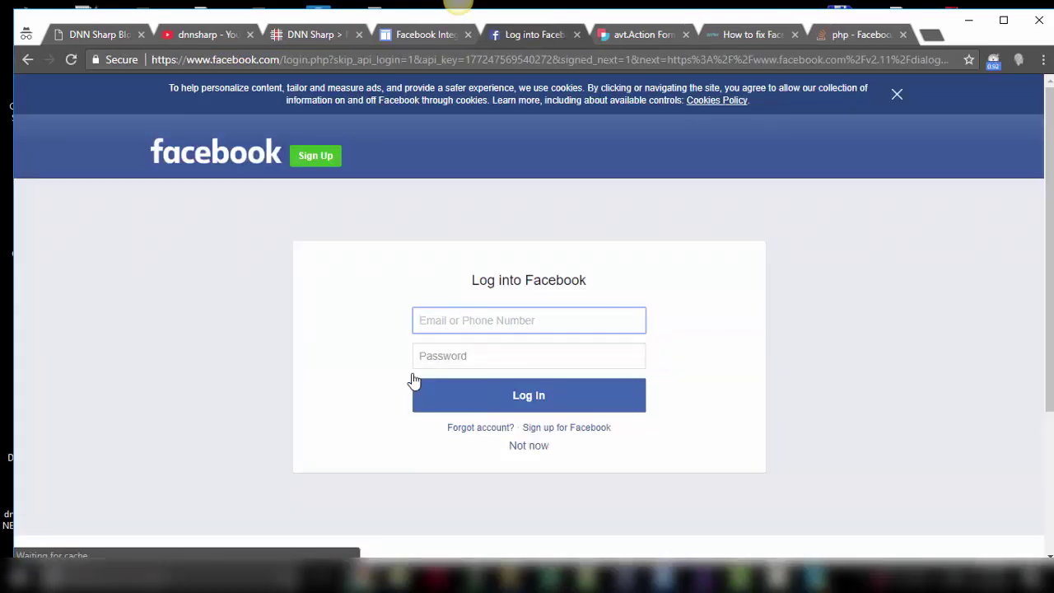
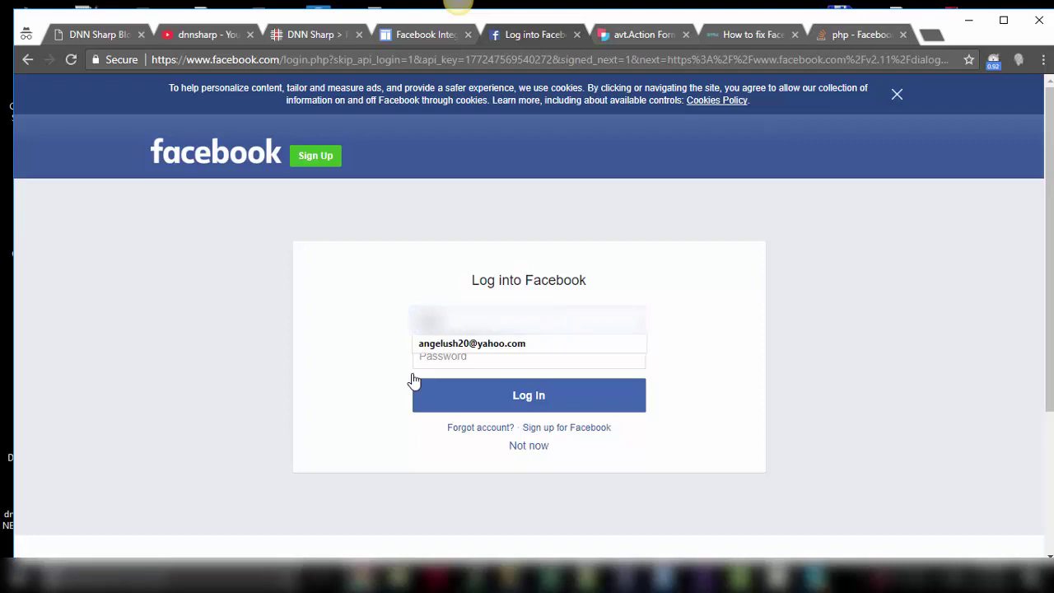
{"action": "key", "text": "Tab"}
{"action": "type", "text": "••"}
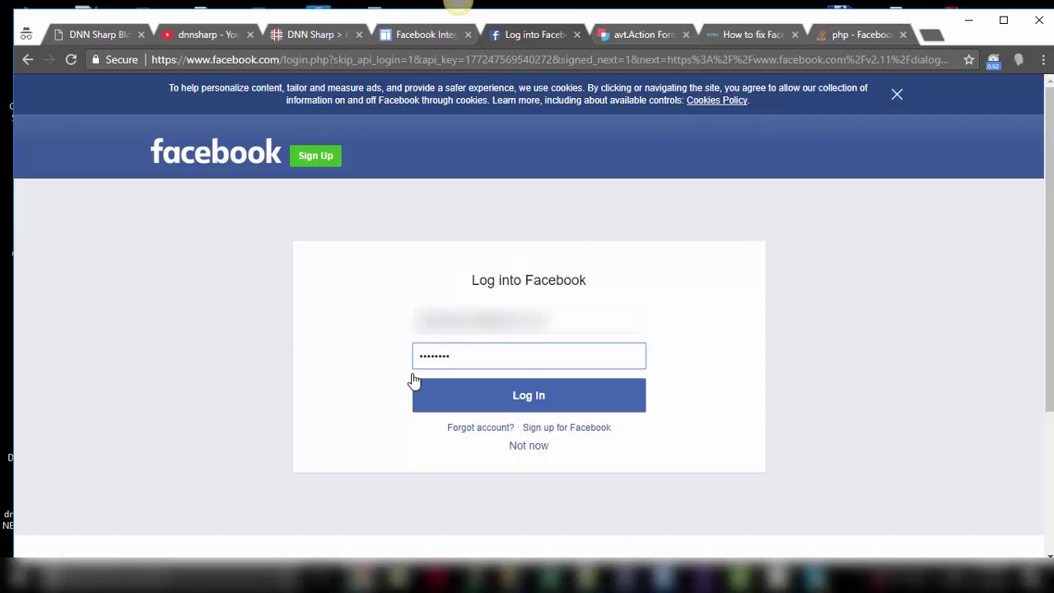
{"action": "left_click", "coordinate": [539, 399]}
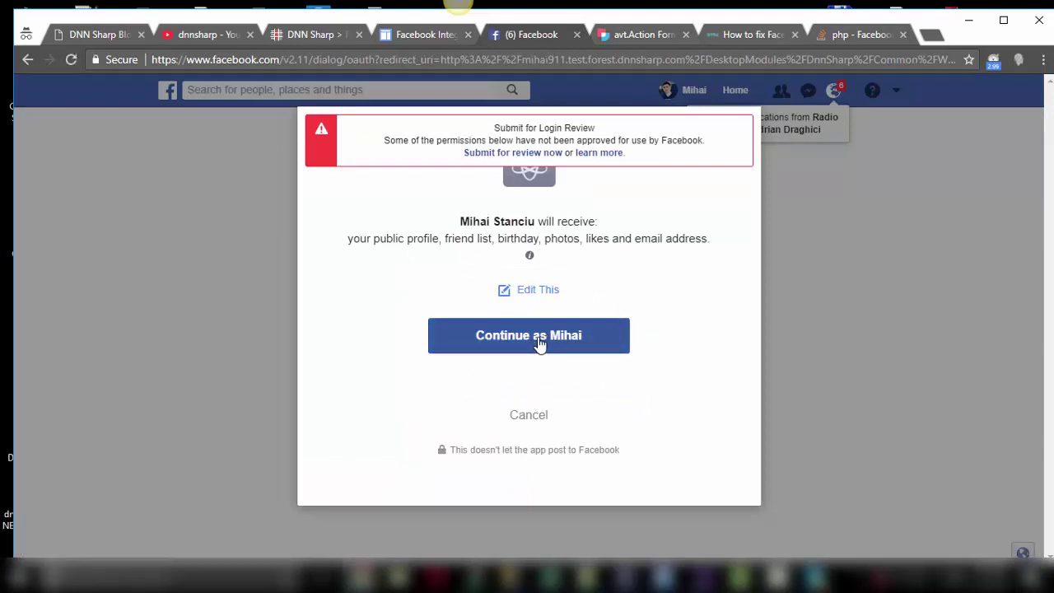
{"action": "left_click", "coordinate": [539, 344]}
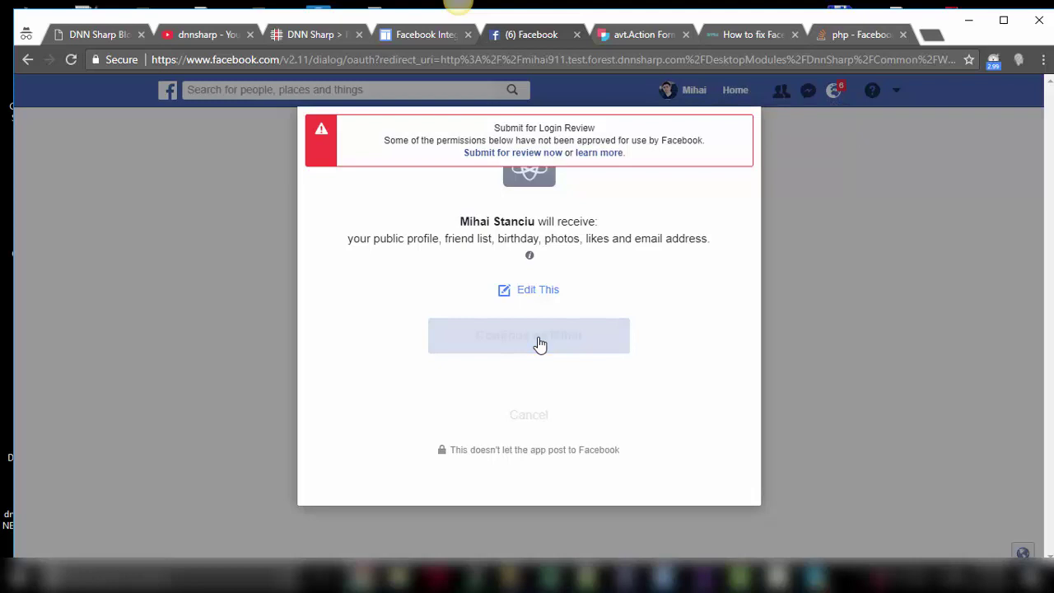